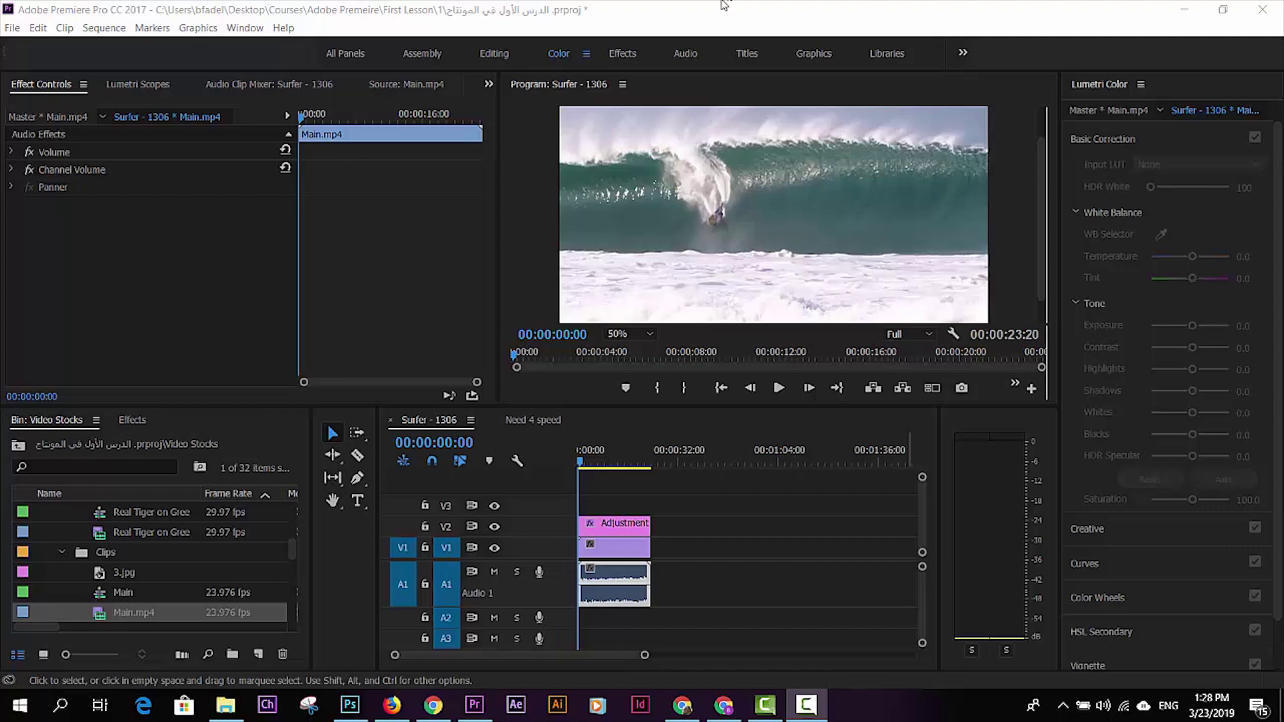
Select the V2 adjustment layer to show its Lumetri grade: contrast 85.3, saturation 98.9, Fuji ETERNA 250D look
{"action": "left_click", "coordinate": [582, 467]}
{"action": "left_click", "coordinate": [587, 464]}
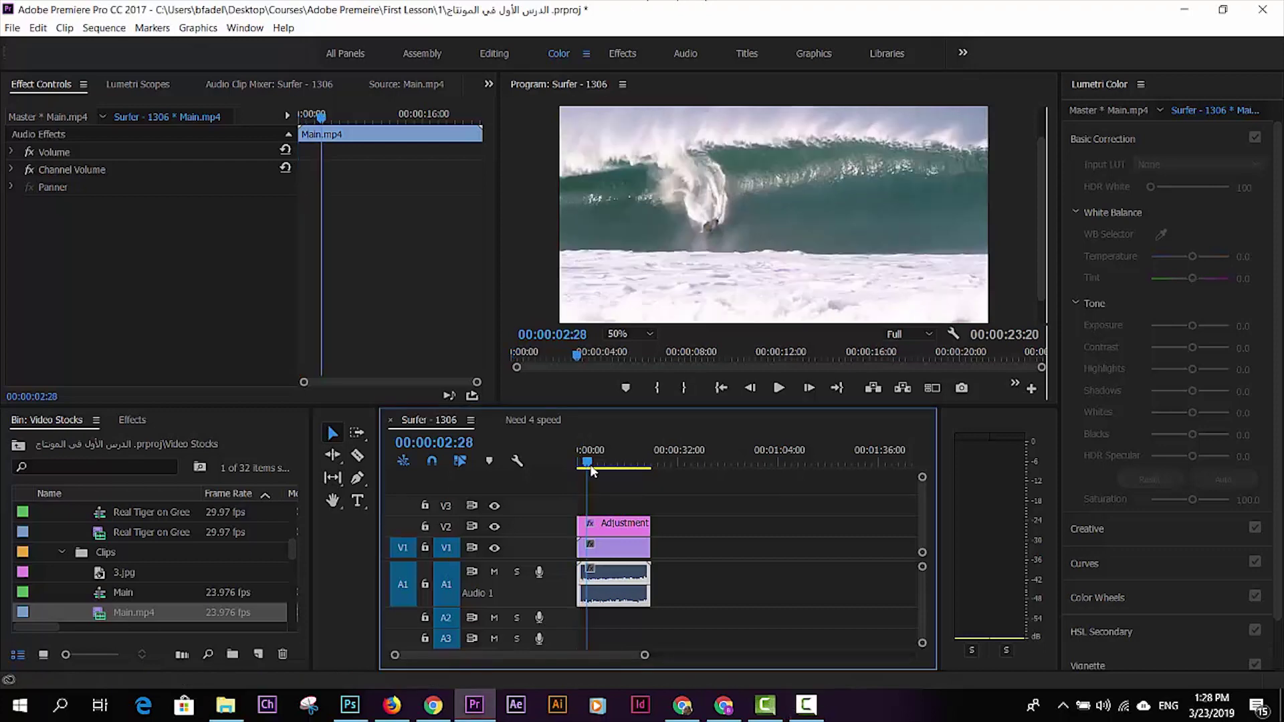
{"action": "left_click", "coordinate": [613, 540]}
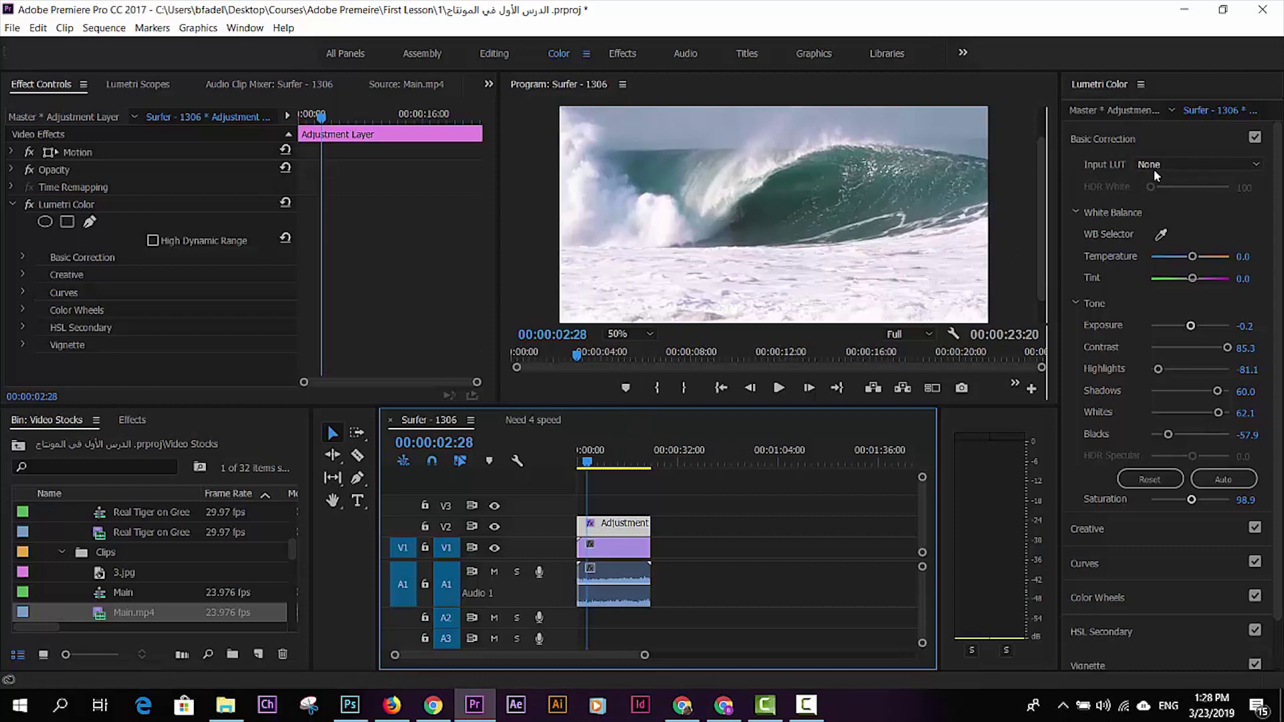
{"action": "left_click", "coordinate": [1133, 526]}
Try the SL CLEAN KODAK B look, then preview earlier creative looks
{"action": "left_click", "coordinate": [1173, 198]}
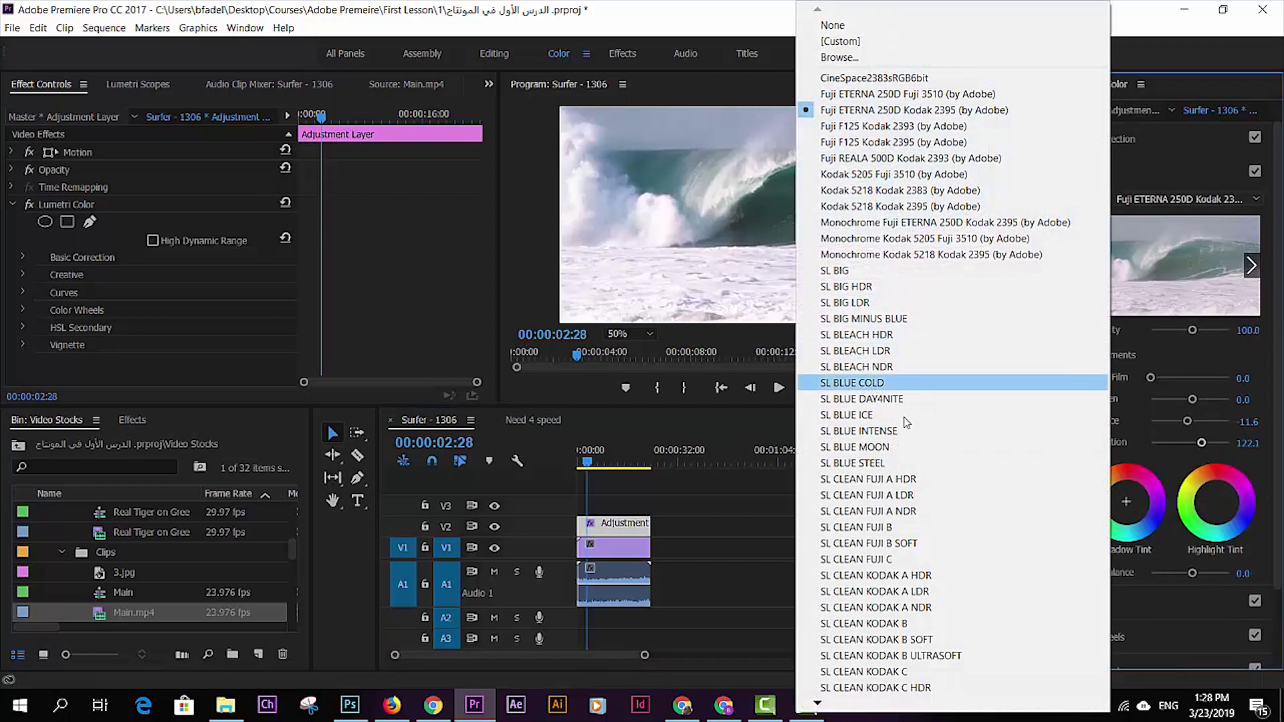
{"action": "left_click", "coordinate": [889, 623]}
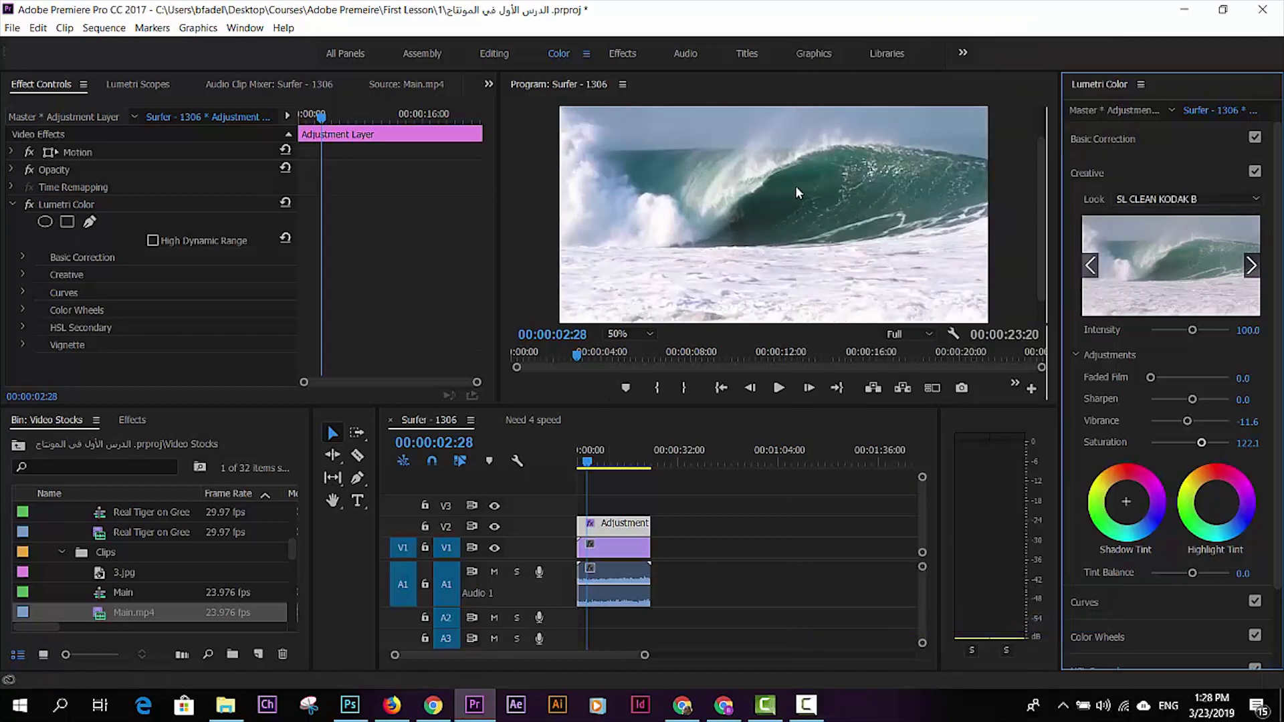
{"action": "left_click", "coordinate": [1251, 266]}
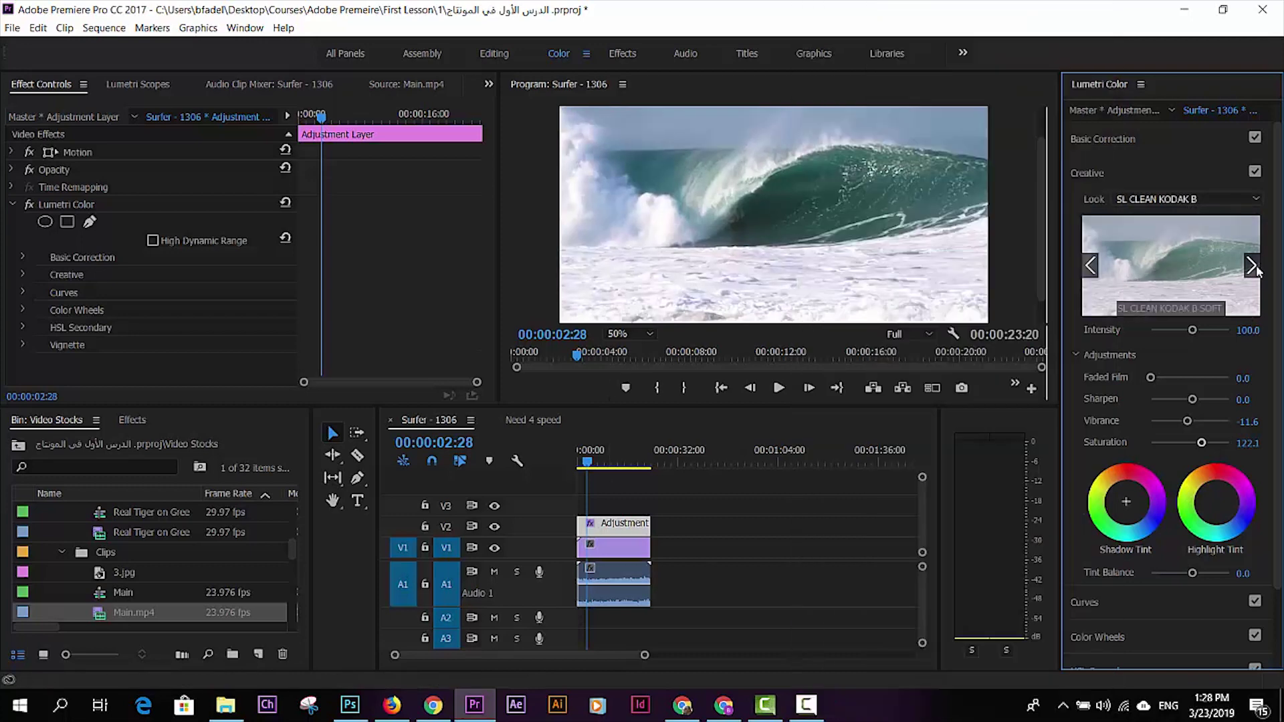
{"action": "left_click", "coordinate": [1090, 266]}
{"action": "left_click", "coordinate": [1090, 266]}
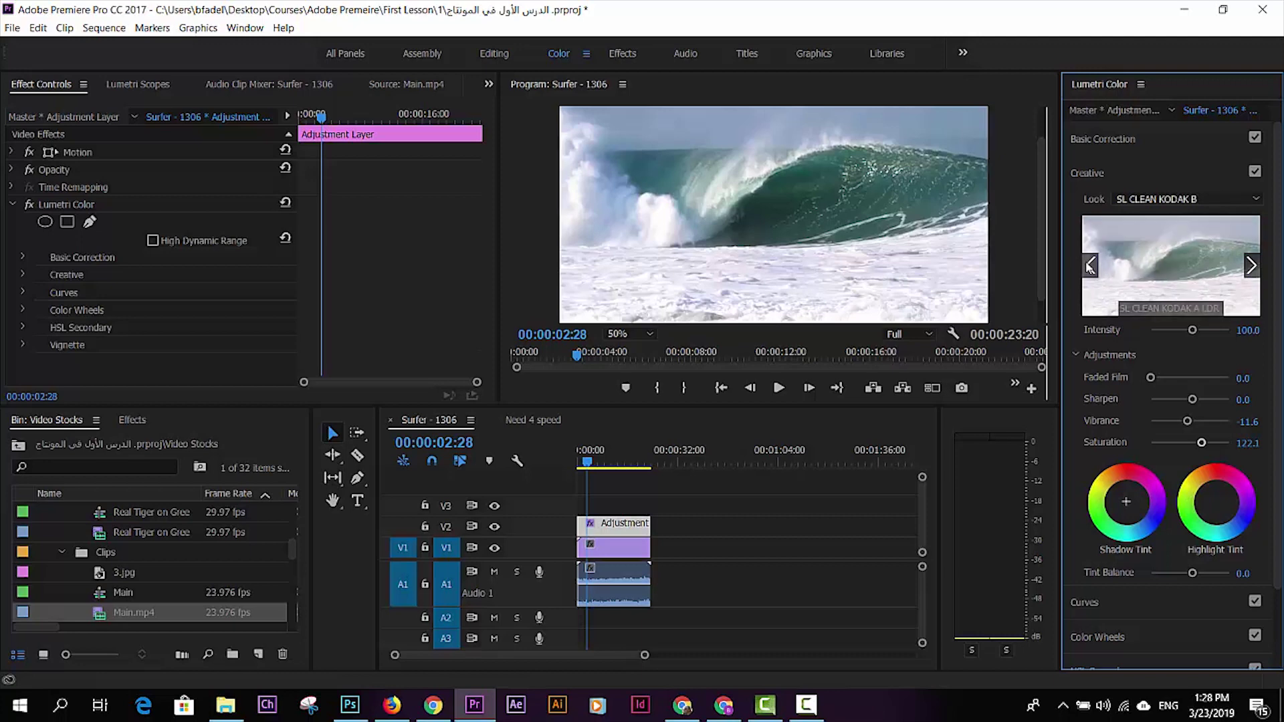
{"action": "left_click", "coordinate": [1090, 266]}
{"action": "left_click", "coordinate": [1090, 266]}
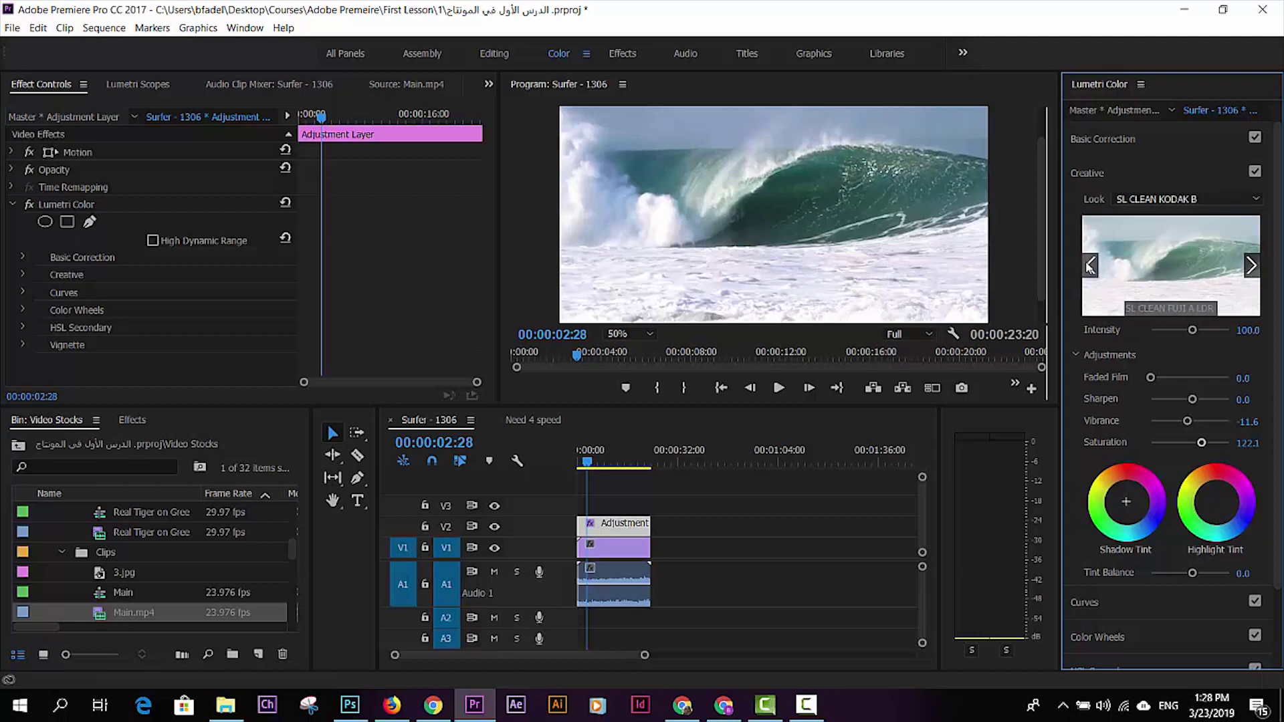
Step forward through the creative looks and apply SL CROSS HDR
{"action": "left_click", "coordinate": [1252, 266]}
{"action": "left_click", "coordinate": [1253, 266]}
{"action": "left_click", "coordinate": [1253, 266]}
{"action": "left_click", "coordinate": [1252, 266]}
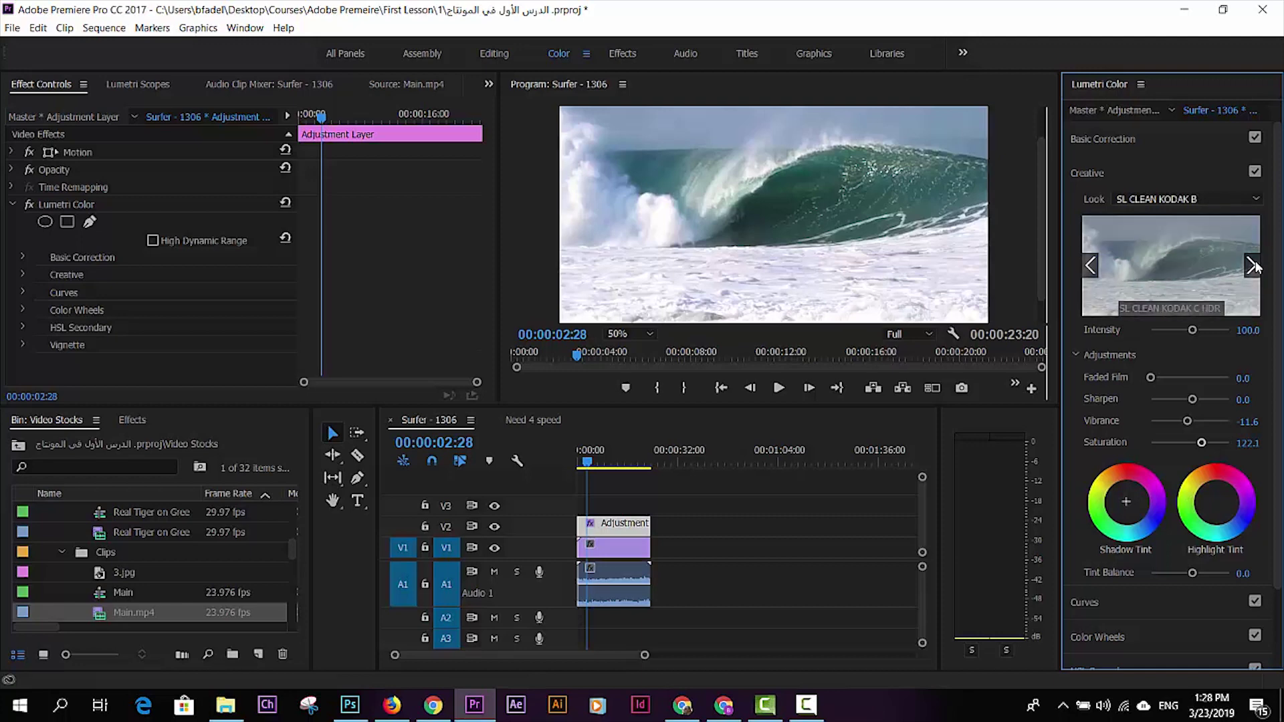
{"action": "left_click", "coordinate": [1252, 266]}
{"action": "left_click", "coordinate": [1252, 266]}
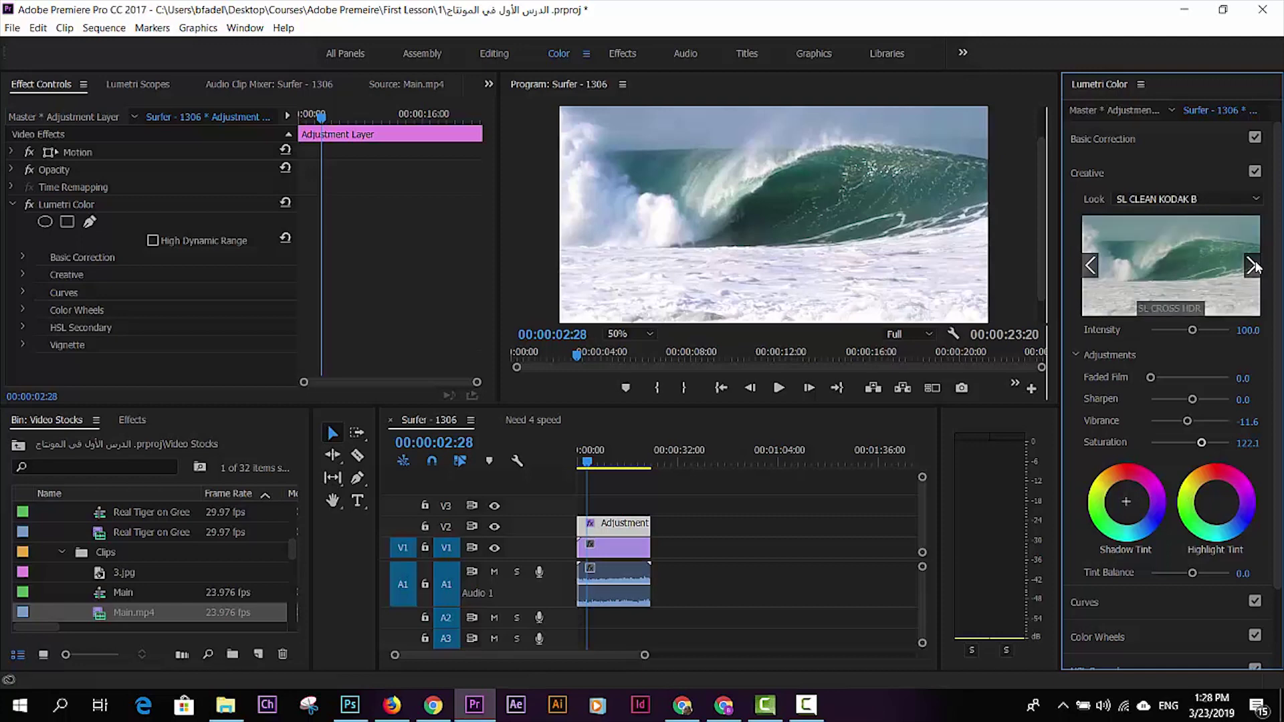
{"action": "left_click", "coordinate": [1187, 265]}
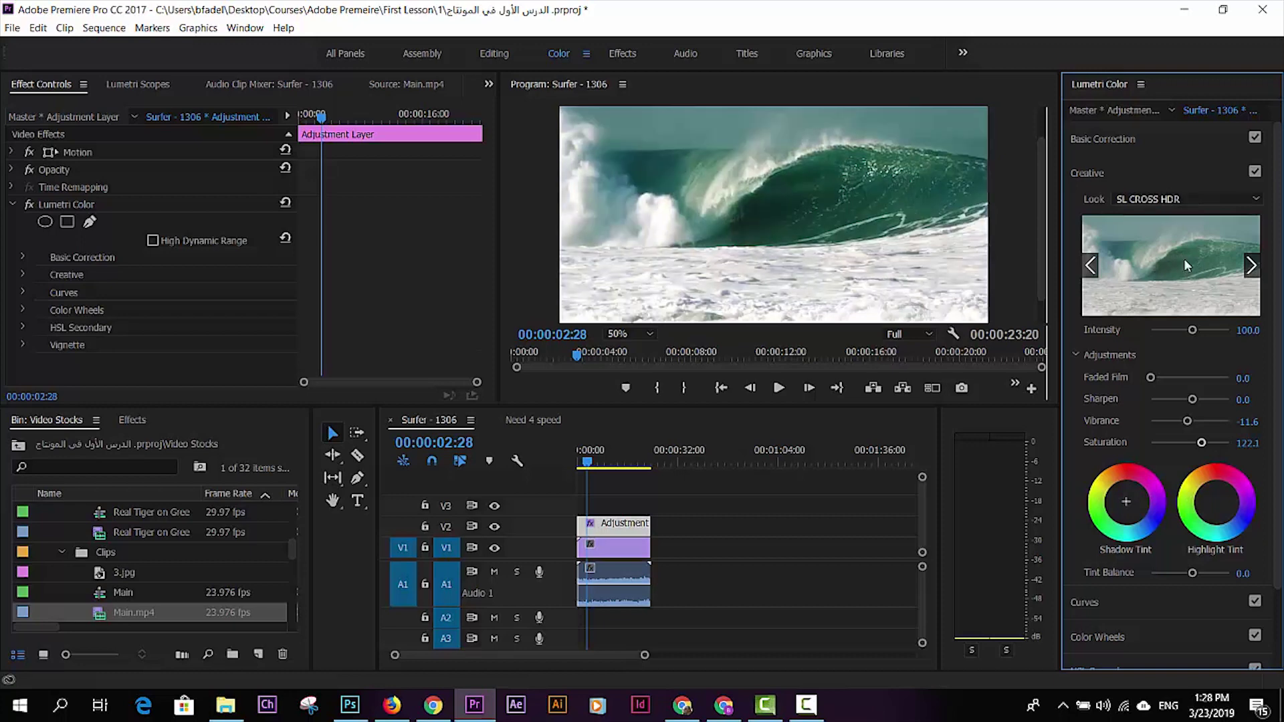
Move to a later frame of the surf clip and display Lumetri Scopes
{"action": "left_click", "coordinate": [591, 465]}
{"action": "left_click_drag", "start_coordinate": [591, 465], "coordinate": [603, 468]}
{"action": "left_click", "coordinate": [138, 84]}
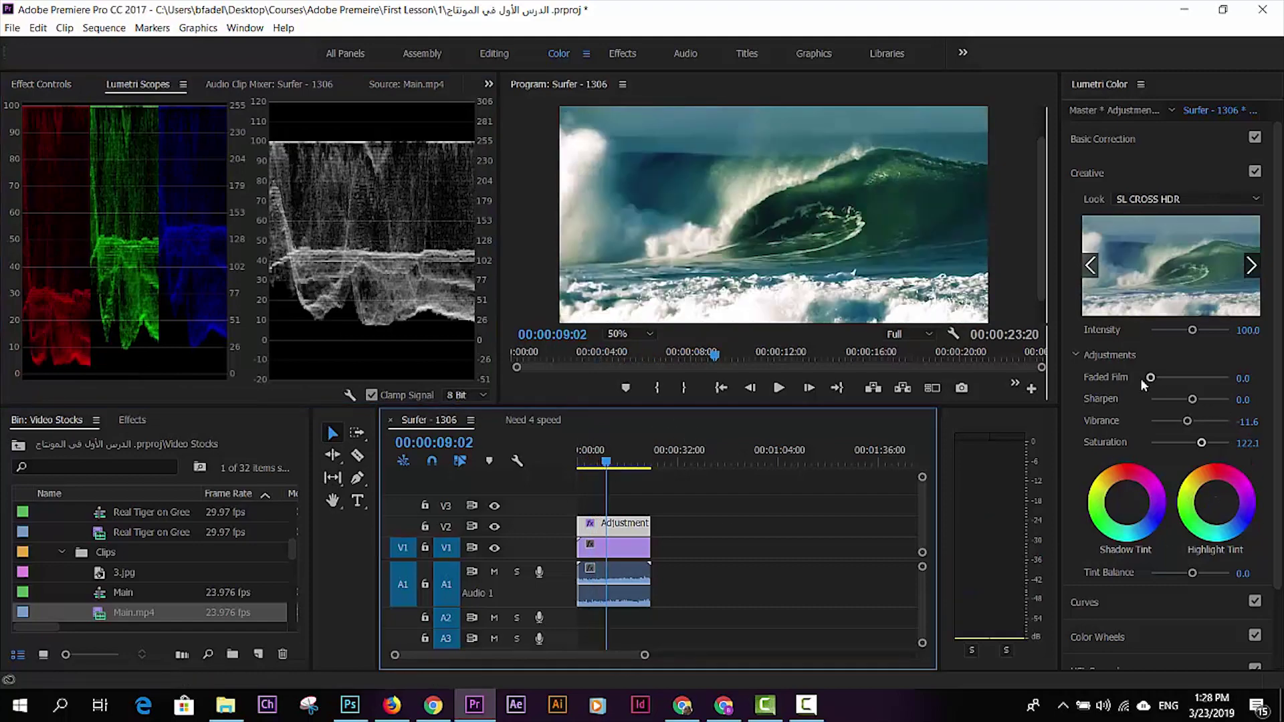
In Basic Correction, raise Exposure to 0.5, lower Contrast to 72.6 and lift Blacks
{"action": "left_click", "coordinate": [1161, 137]}
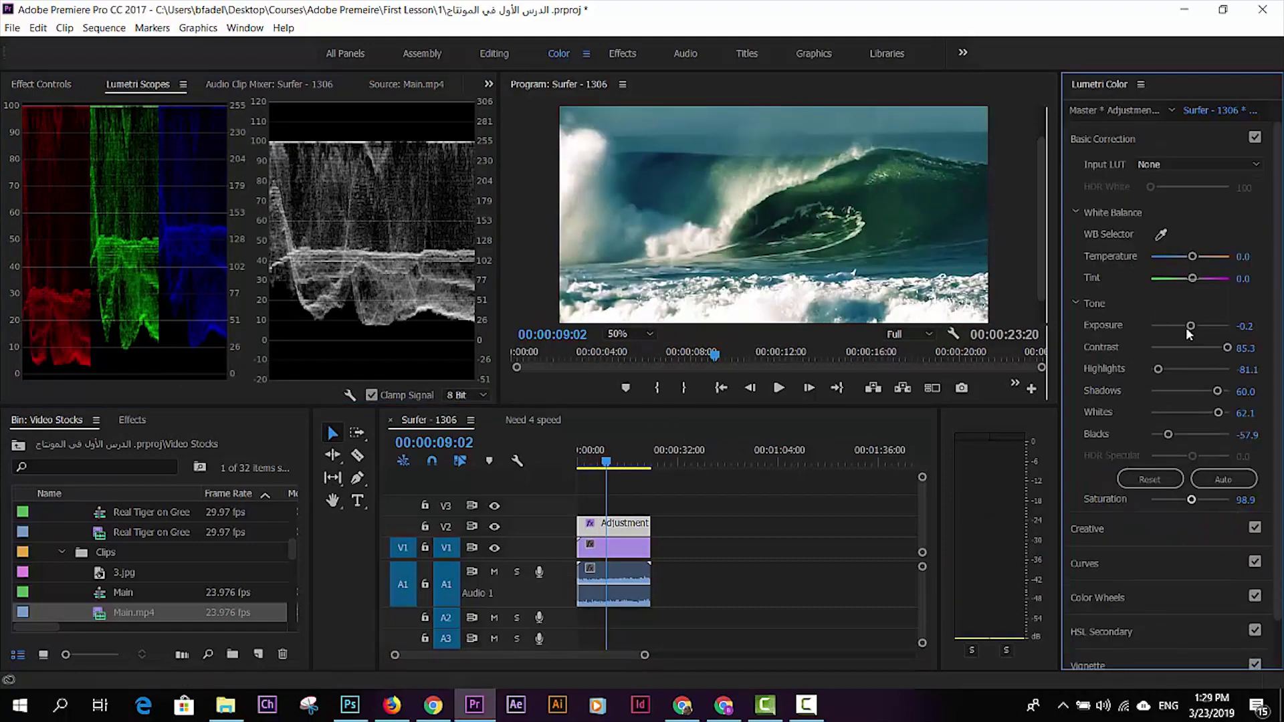
{"action": "left_click_drag", "start_coordinate": [1187, 330], "coordinate": [1218, 348]}
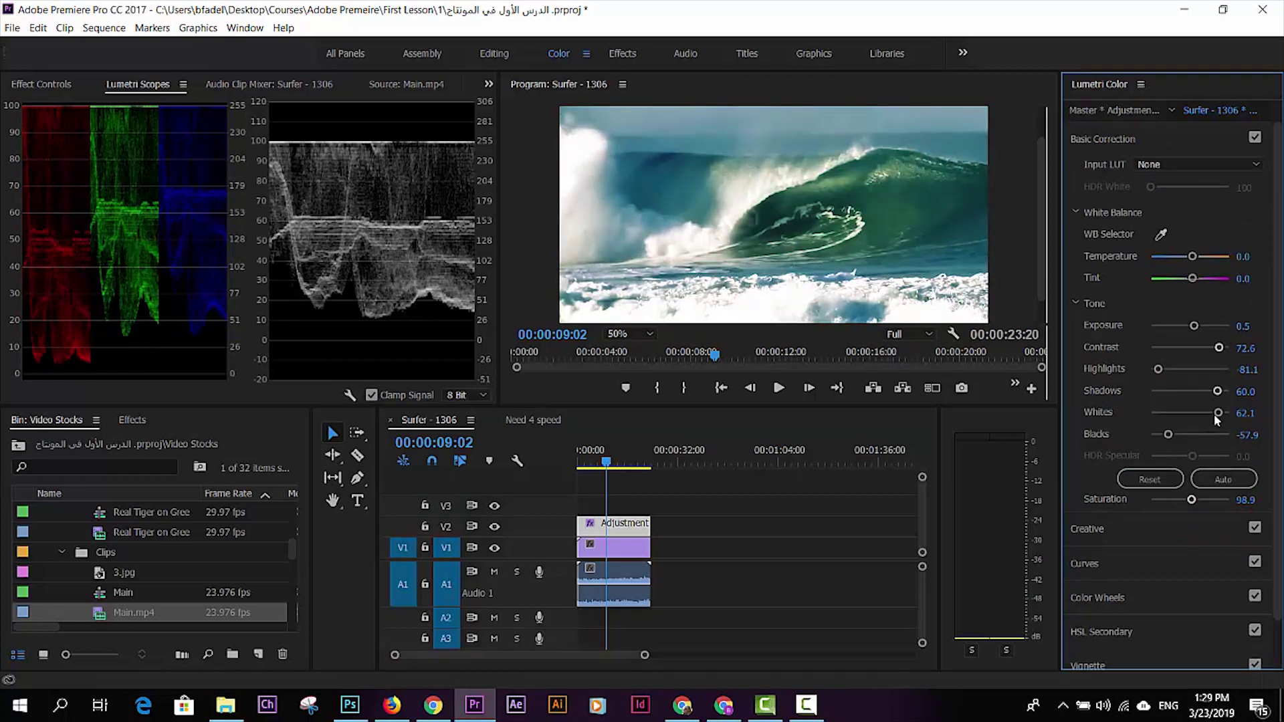
{"action": "left_click_drag", "start_coordinate": [1167, 434], "coordinate": [1228, 437]}
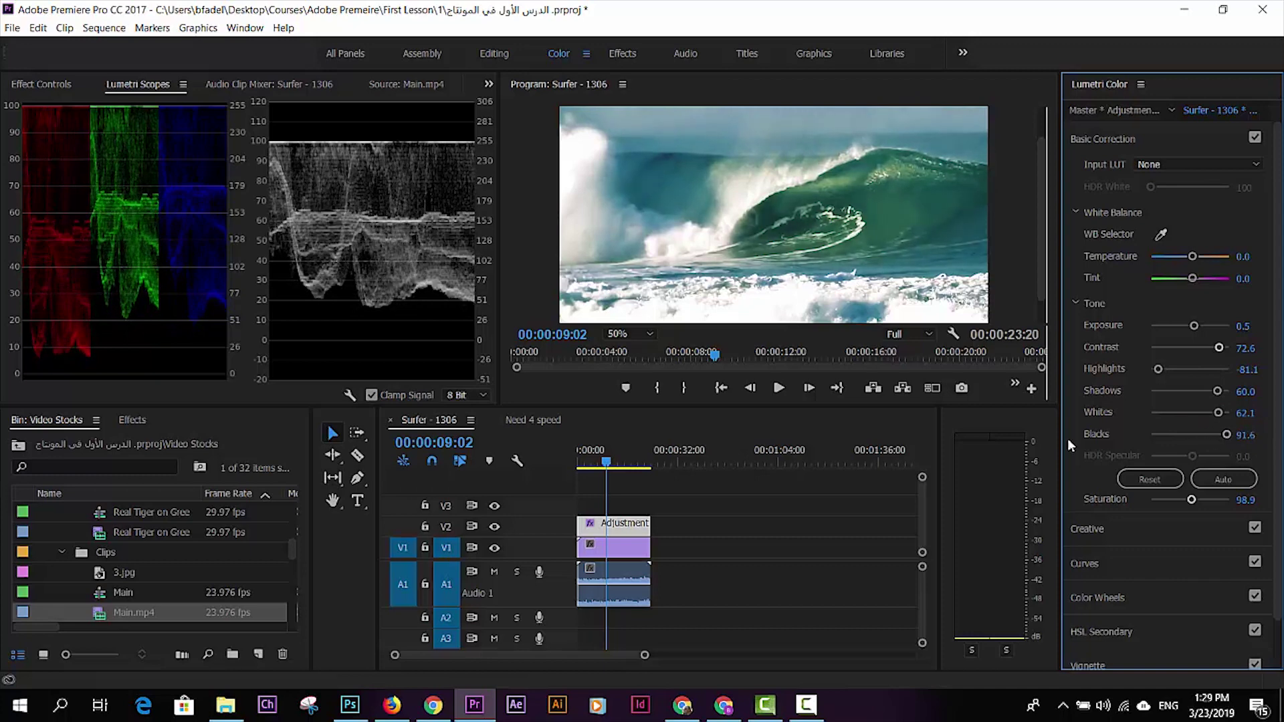
Toggle the V2 adjustment layer to compare ungraded and graded footage, then return to Effect Controls
{"action": "left_click", "coordinate": [495, 527]}
{"action": "left_click", "coordinate": [497, 526]}
{"action": "left_click", "coordinate": [496, 526]}
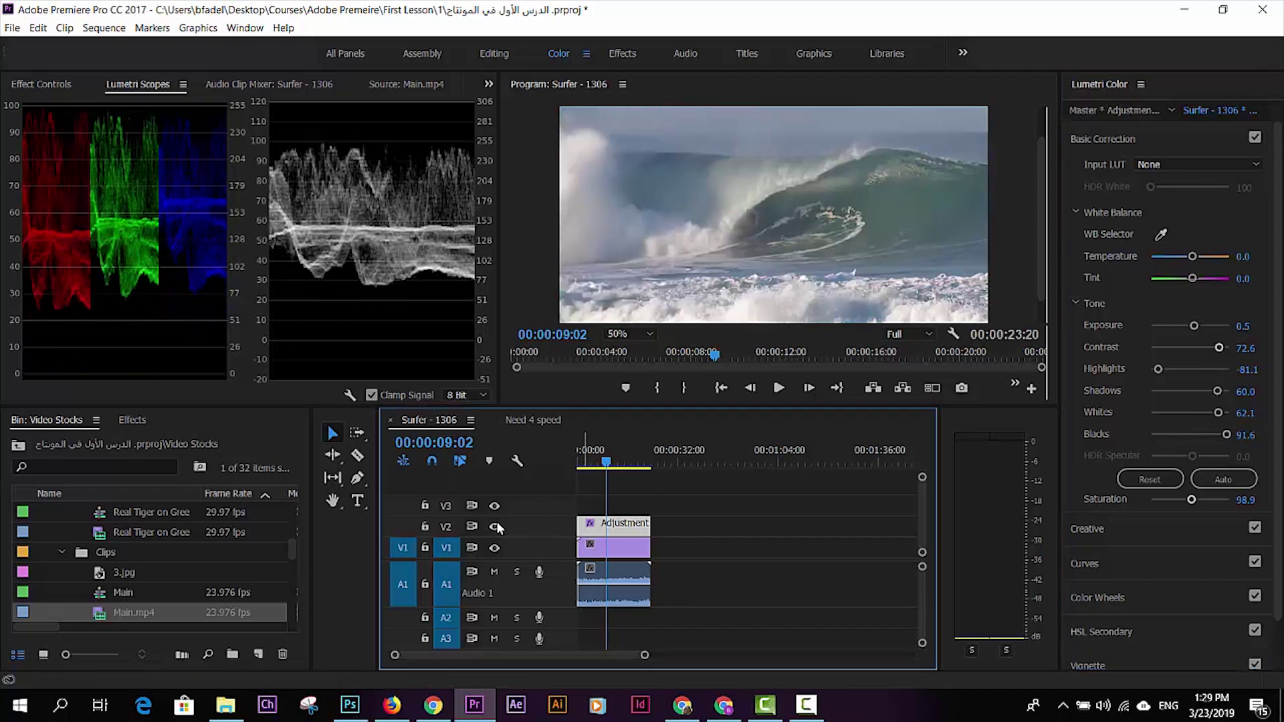
{"action": "left_click", "coordinate": [497, 526]}
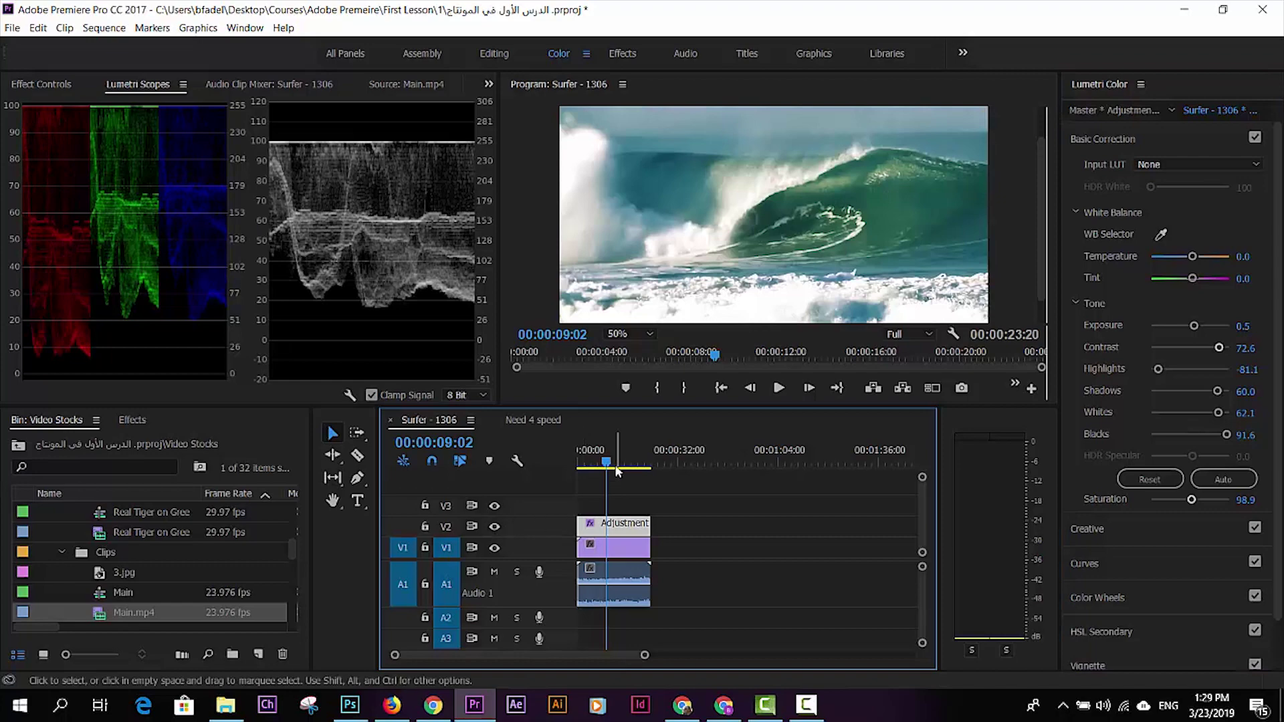
{"action": "mouse_move", "coordinate": [606, 462]}
{"action": "left_mouse_down"}
{"action": "mouse_move", "coordinate": [629, 468]}
{"action": "mouse_move", "coordinate": [616, 466]}
{"action": "left_mouse_up"}
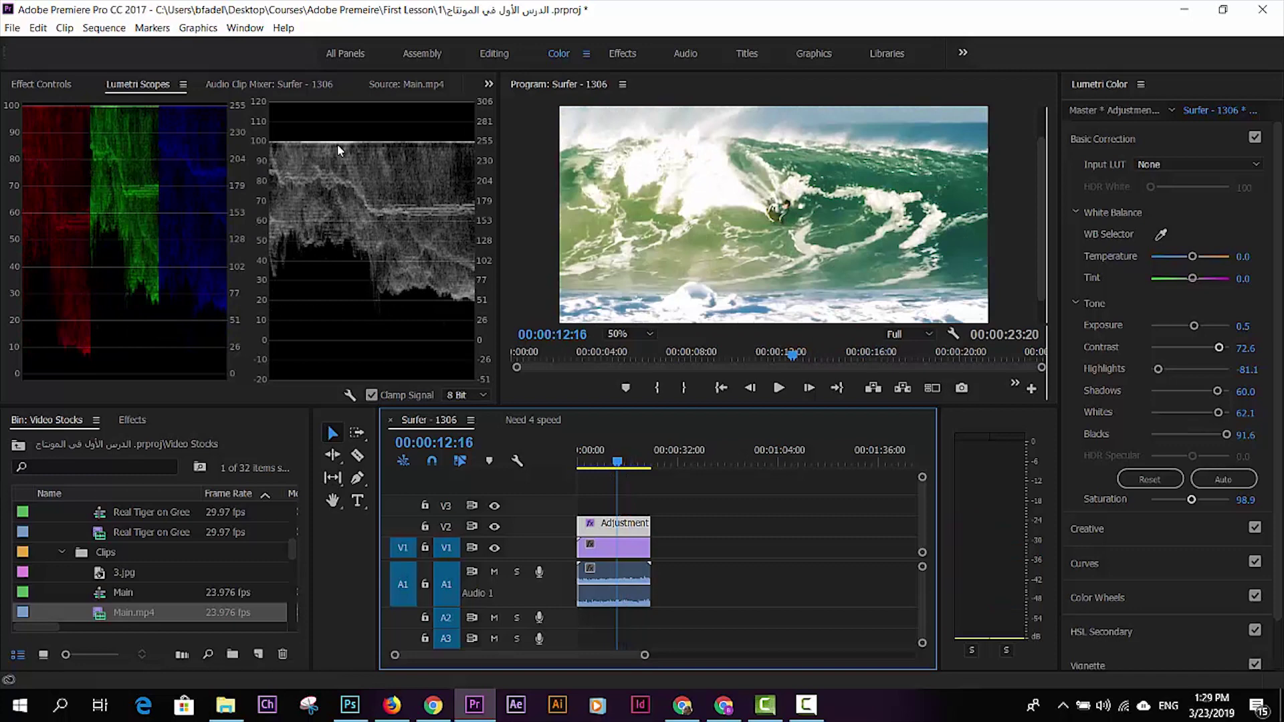
{"action": "left_click", "coordinate": [57, 85]}
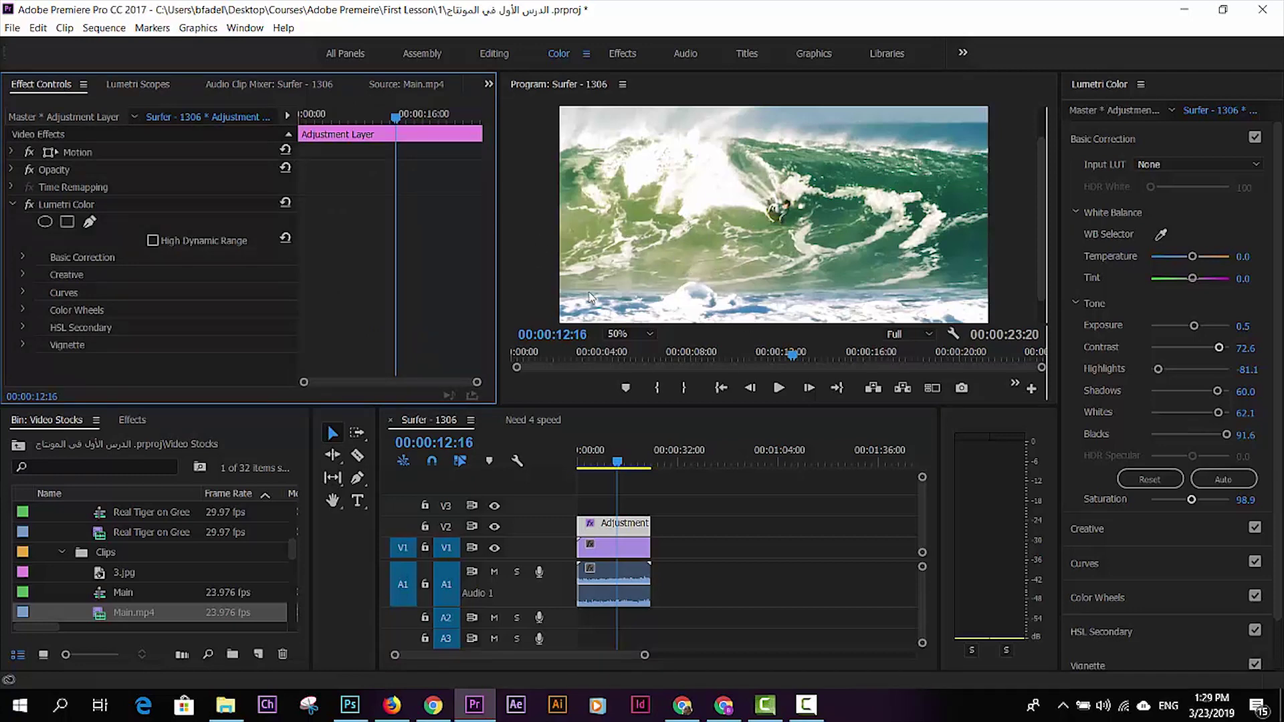
Save the adjustment layer's Lumetri Color effect as a preset named 'my color set'
{"action": "left_click", "coordinate": [12, 204]}
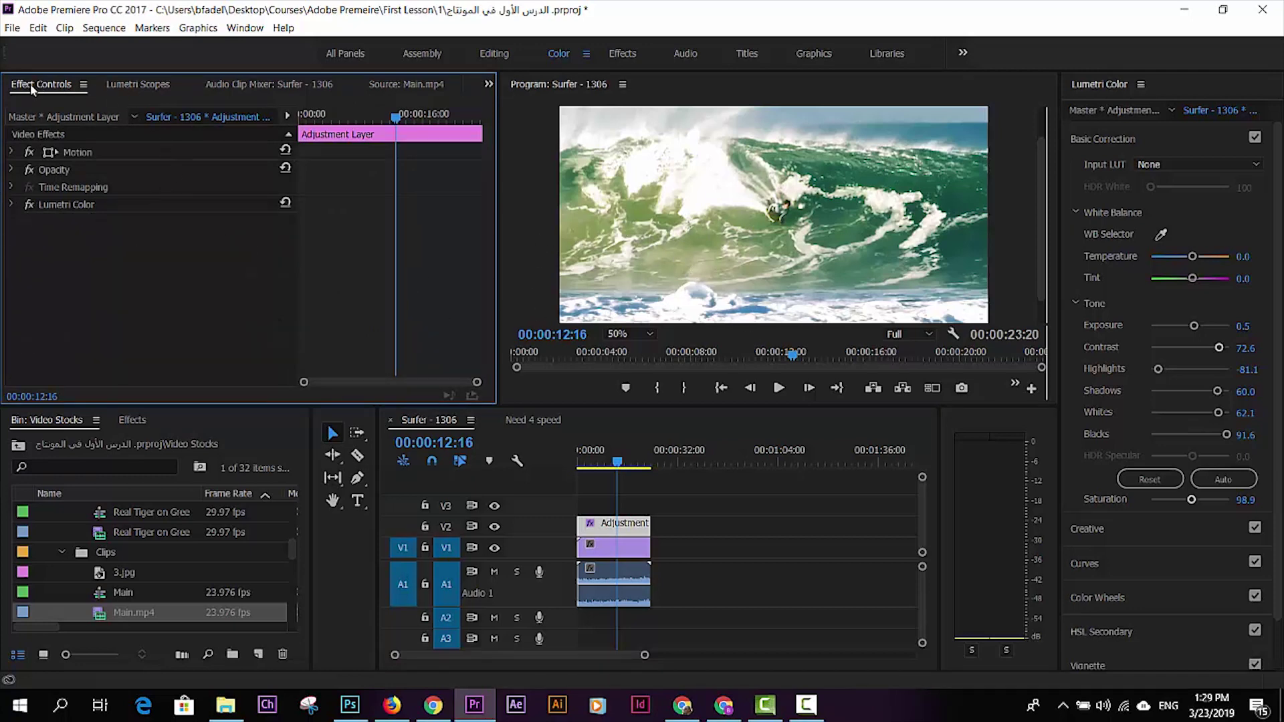
{"action": "left_click", "coordinate": [12, 204]}
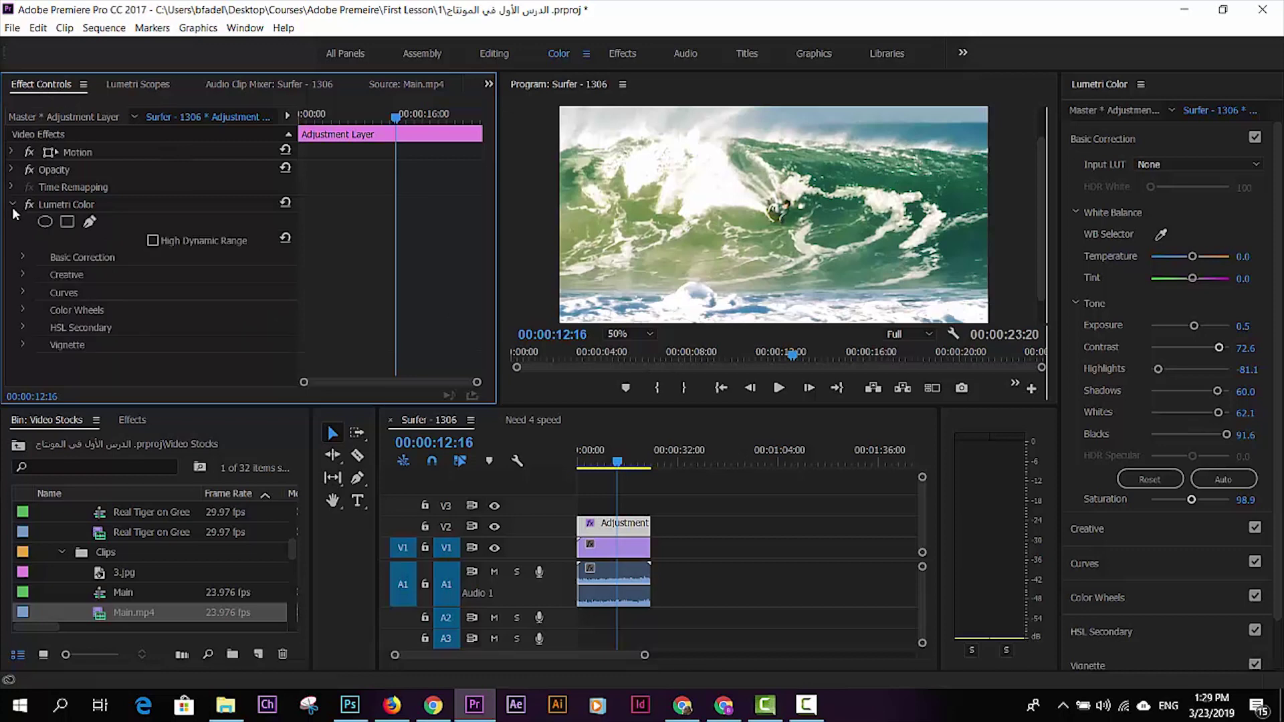
{"action": "right_click", "coordinate": [72, 204]}
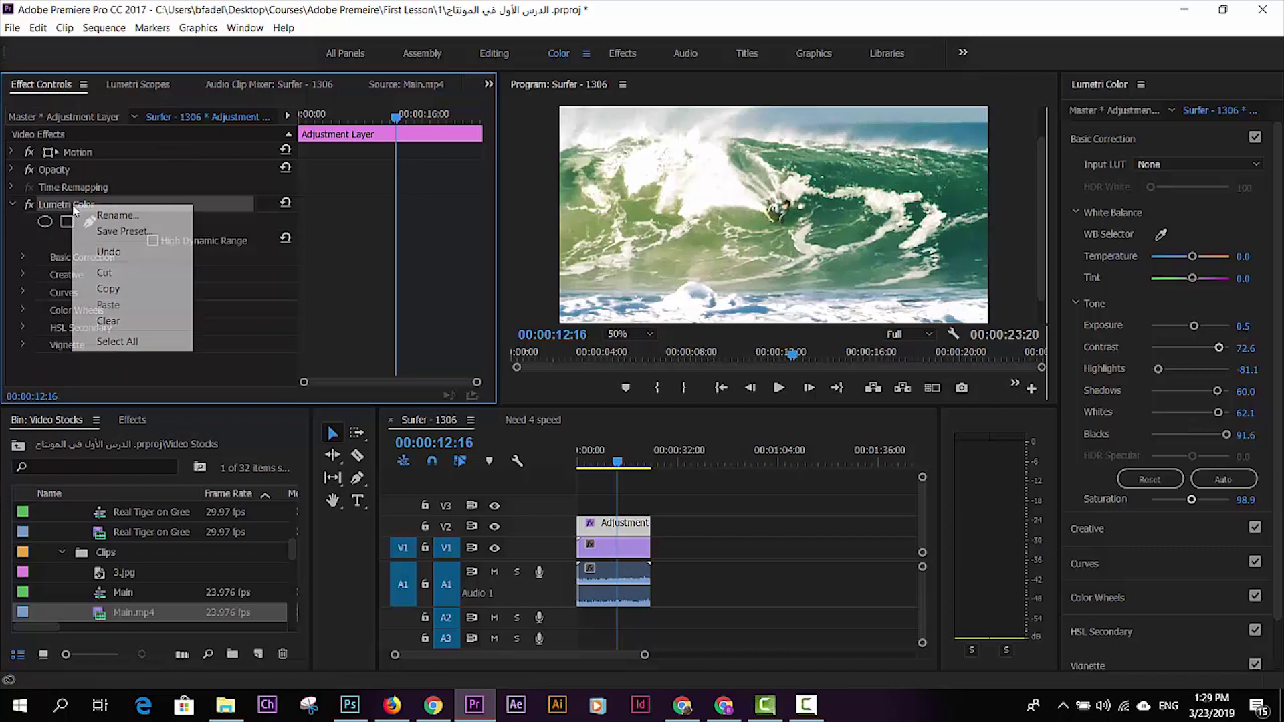
{"action": "left_click", "coordinate": [112, 231]}
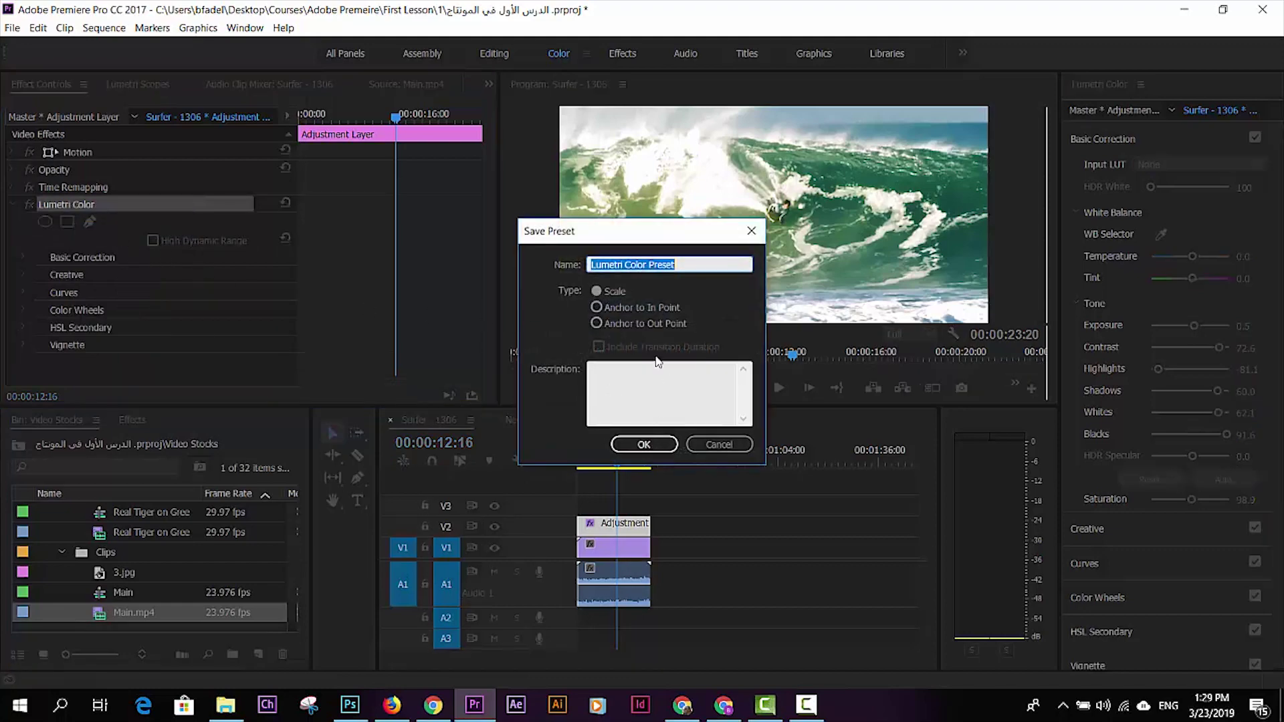
{"action": "type", "text": "colo"}
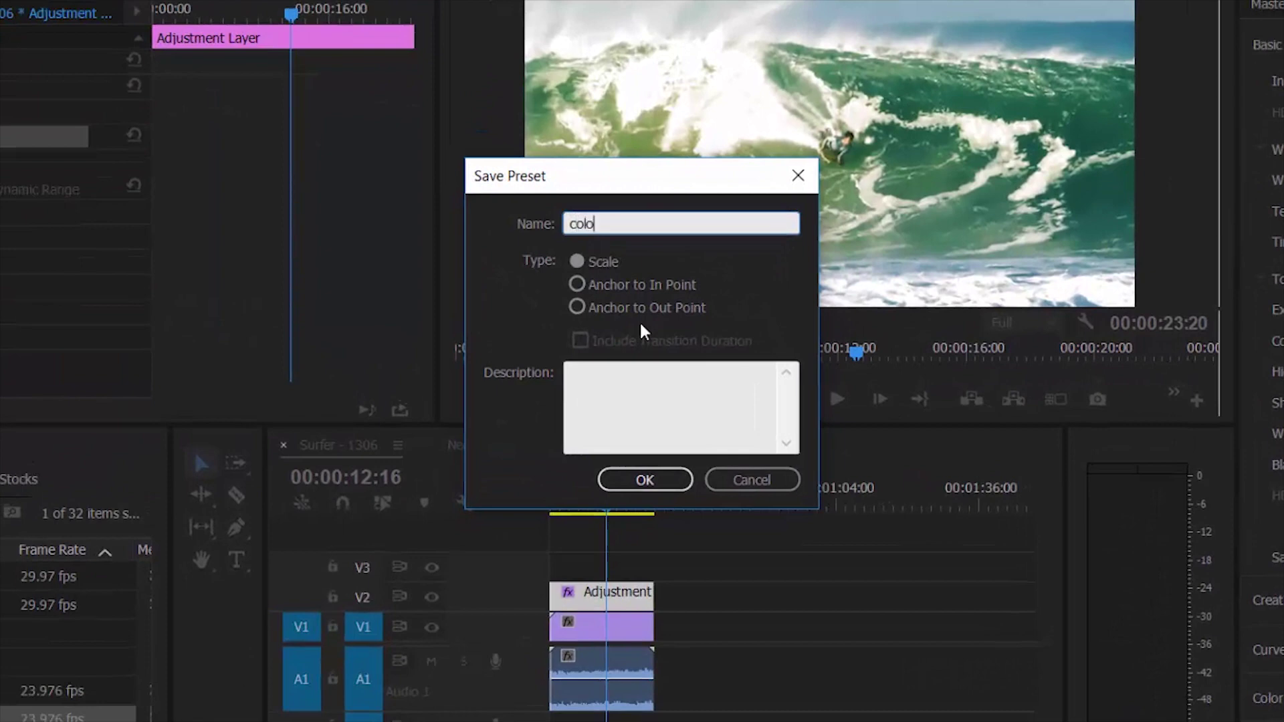
{"action": "key", "text": "BackSpace"}
{"action": "key", "text": "BackSpace"}
{"action": "type", "text": "my co"}
{"action": "type", "text": "lor set"}
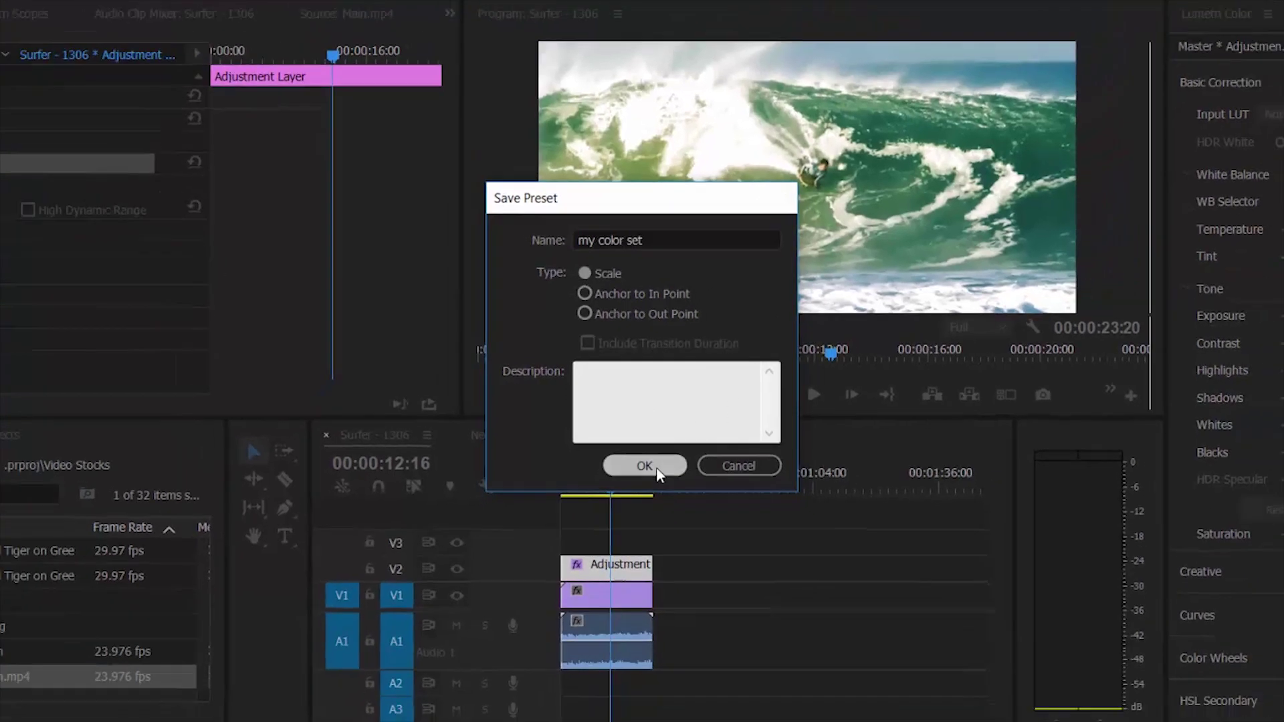
{"action": "left_click", "coordinate": [644, 480]}
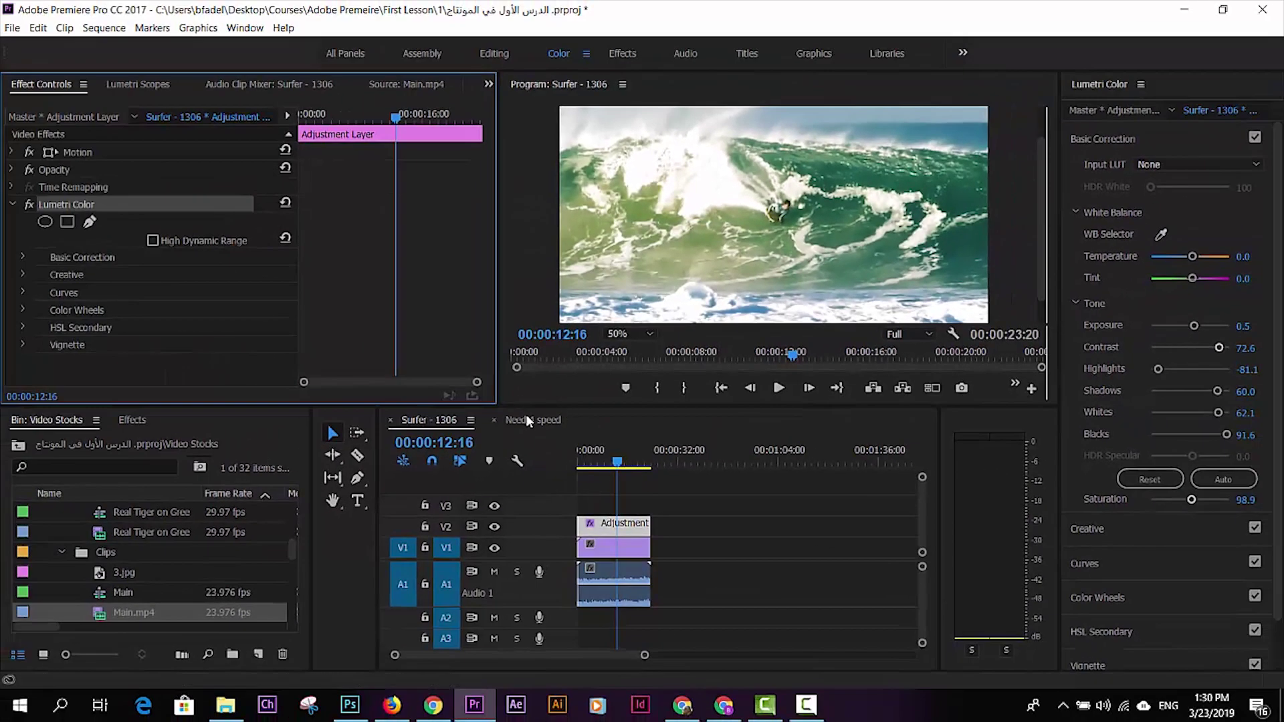
Switch to the Need 4 speed sequence and put the playhead at 00:00:25:21
{"action": "left_click", "coordinate": [526, 420]}
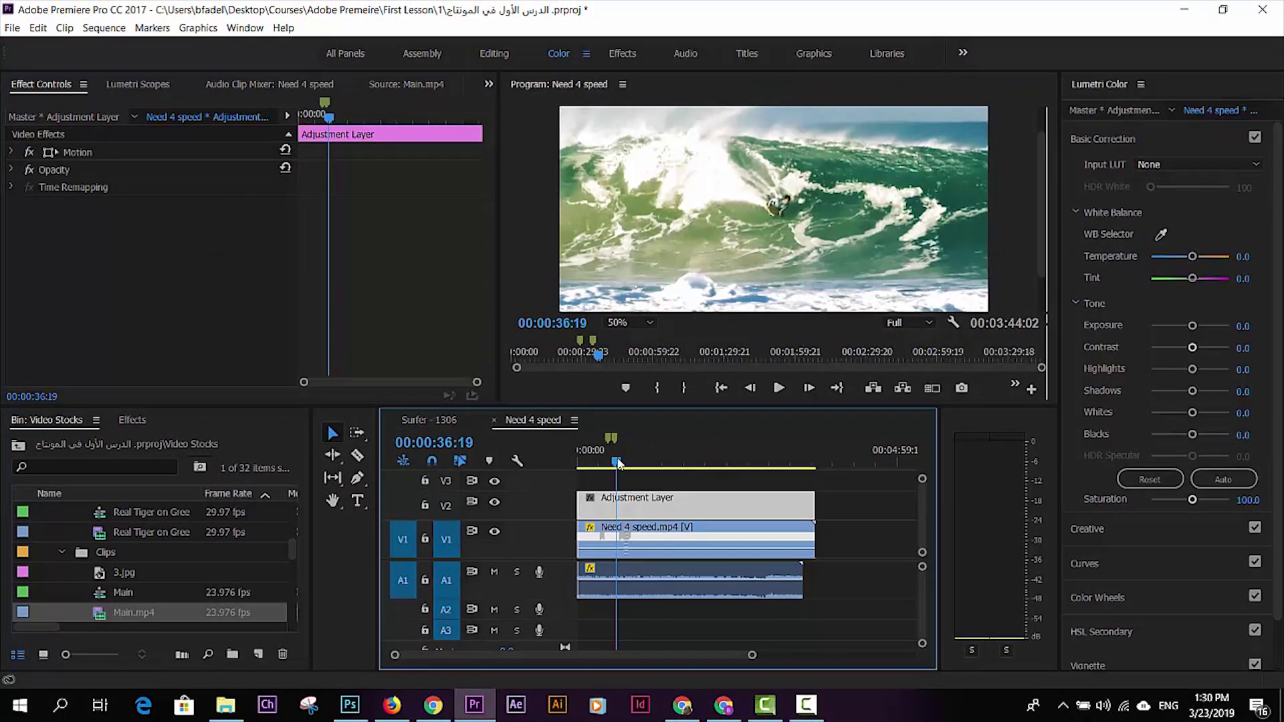
{"action": "left_click", "coordinate": [611, 461]}
{"action": "left_click_drag", "start_coordinate": [611, 466], "coordinate": [593, 466]}
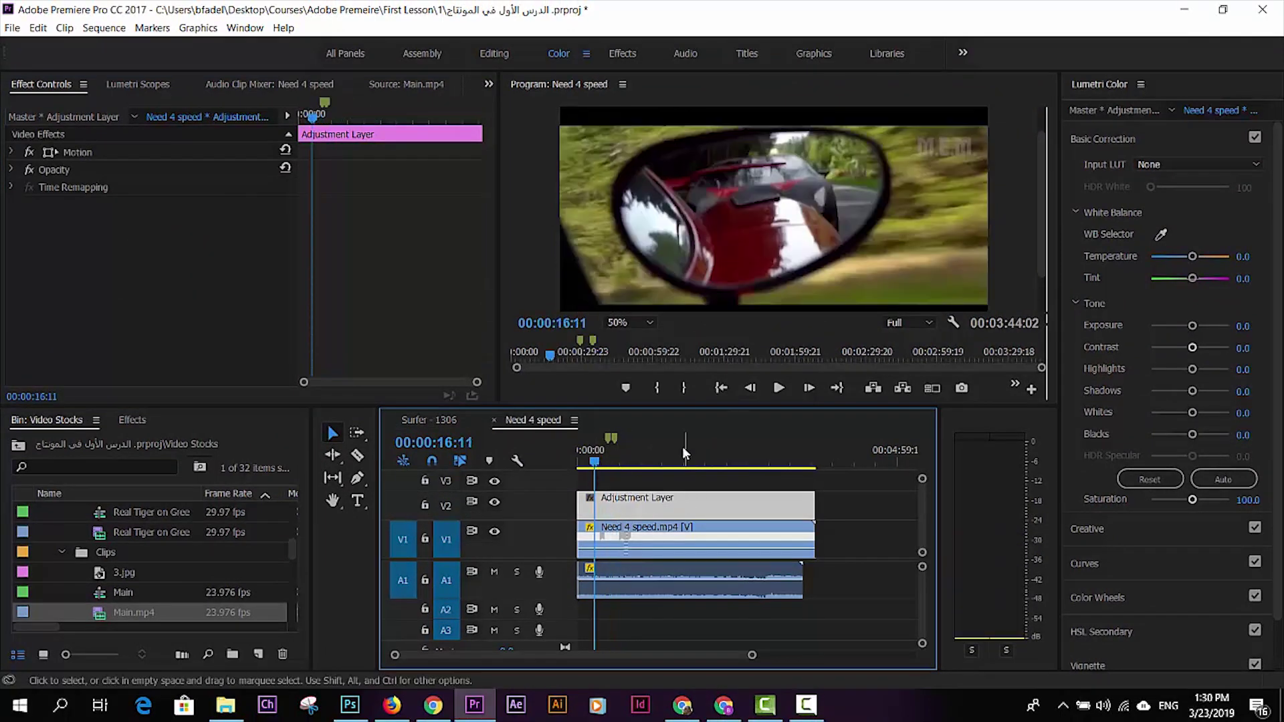
{"action": "left_click", "coordinate": [605, 463]}
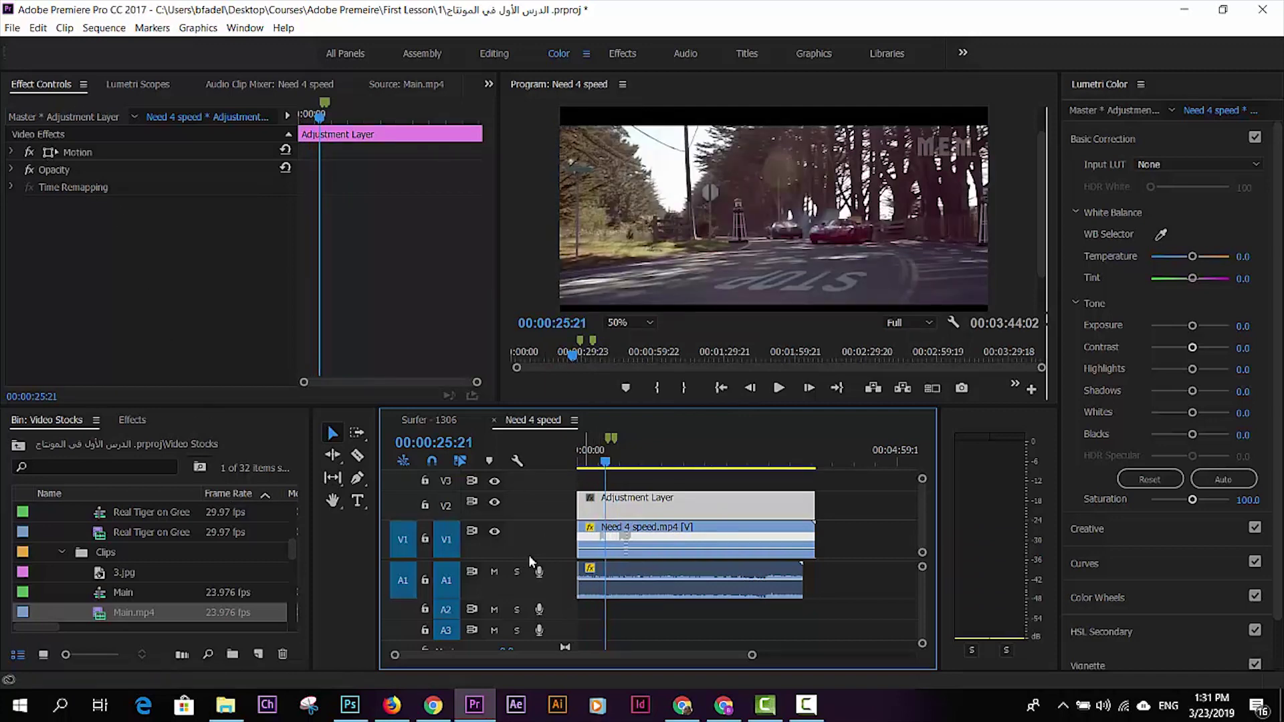
Find 'my color set' in the Effects Presets folder and maximize the Effects panel
{"action": "left_click", "coordinate": [137, 422]}
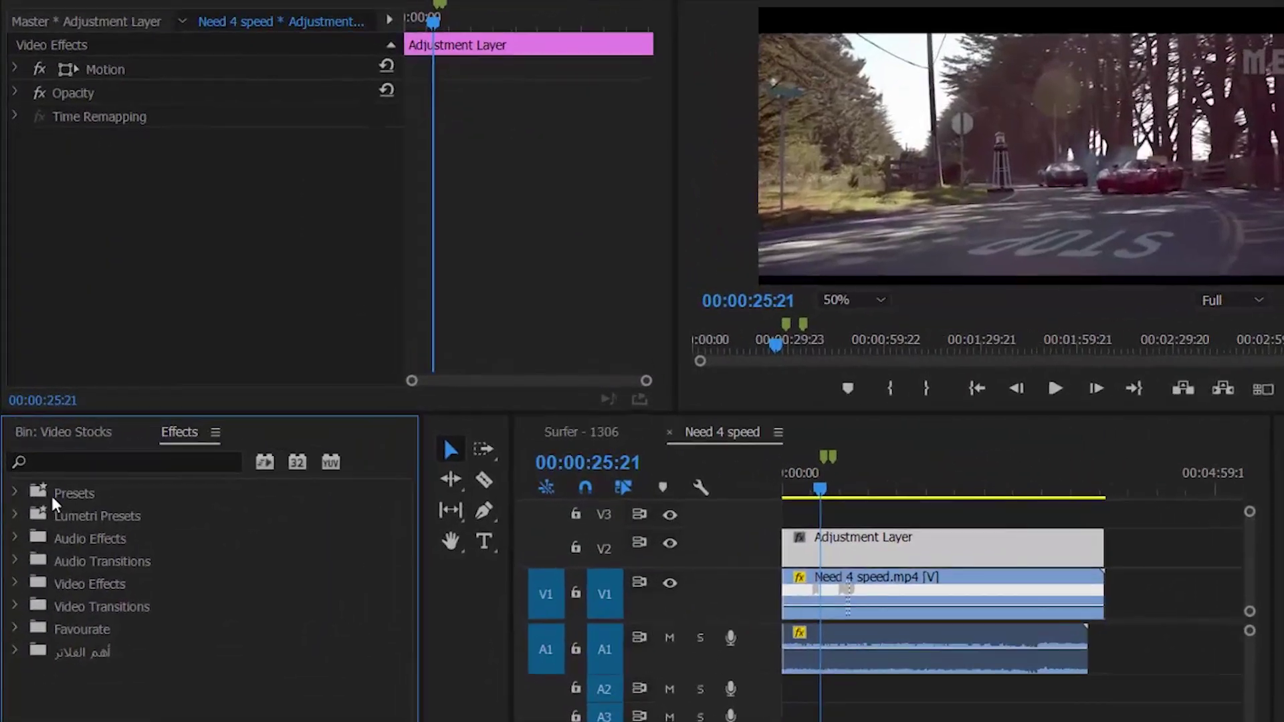
{"action": "left_click", "coordinate": [16, 492]}
{"action": "left_click", "coordinate": [76, 515]}
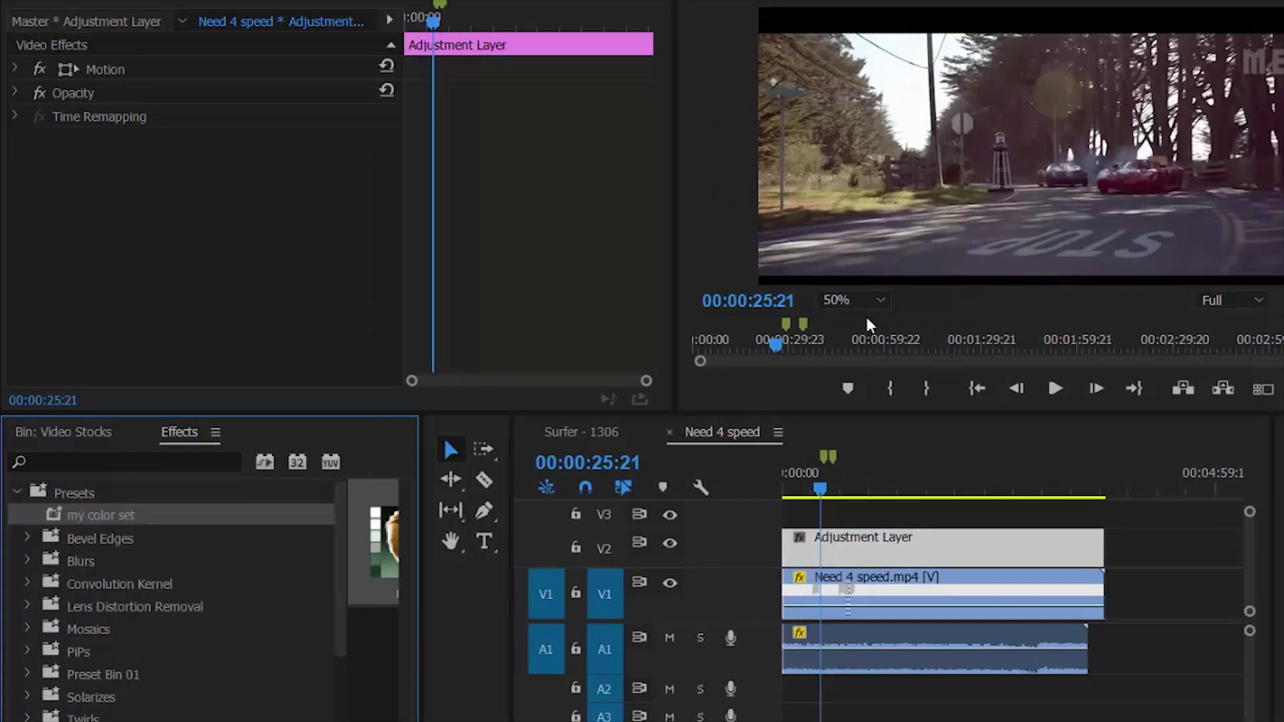
{"action": "left_click", "coordinate": [16, 493]}
{"action": "key", "text": "grave"}
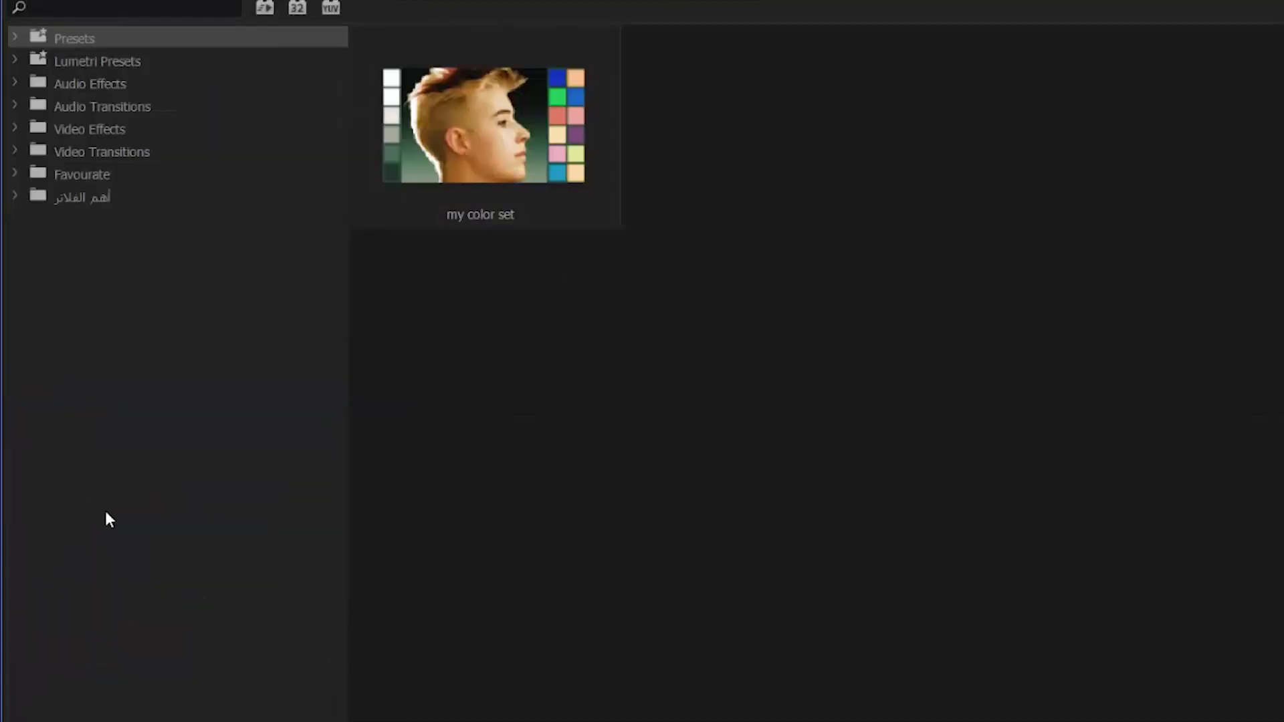
{"action": "left_click", "coordinate": [16, 39]}
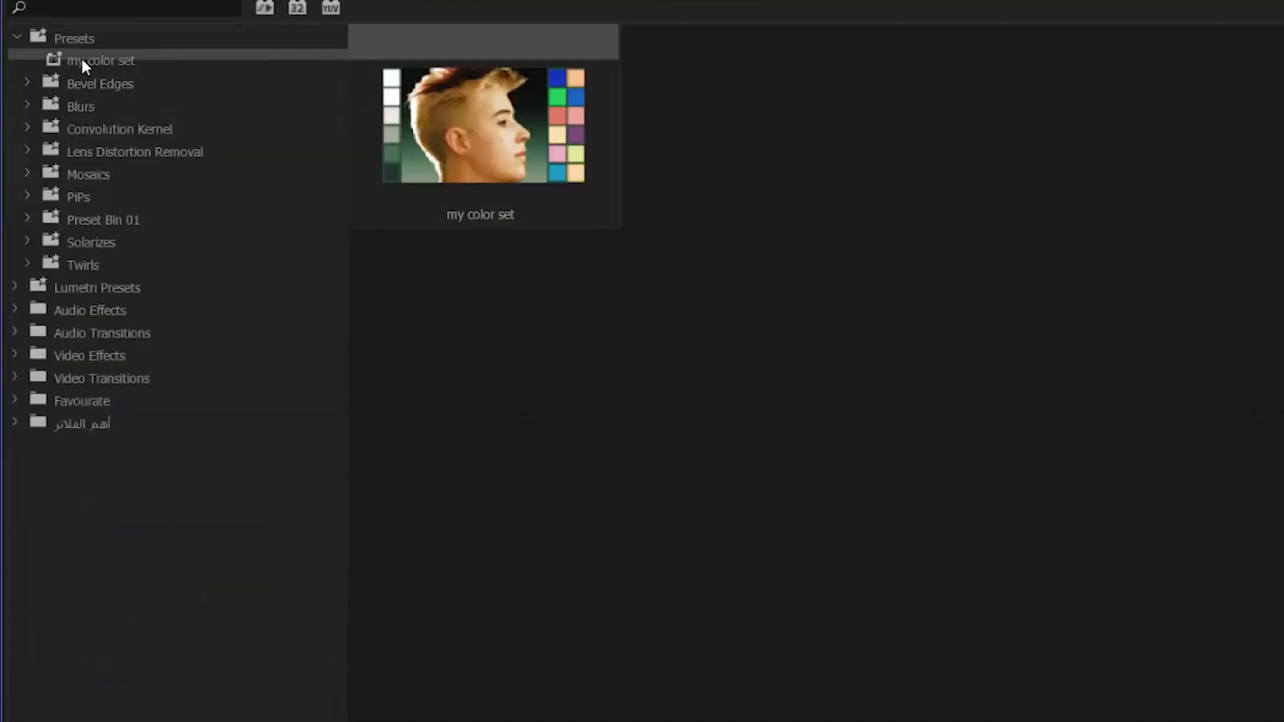
{"action": "left_click", "coordinate": [123, 60]}
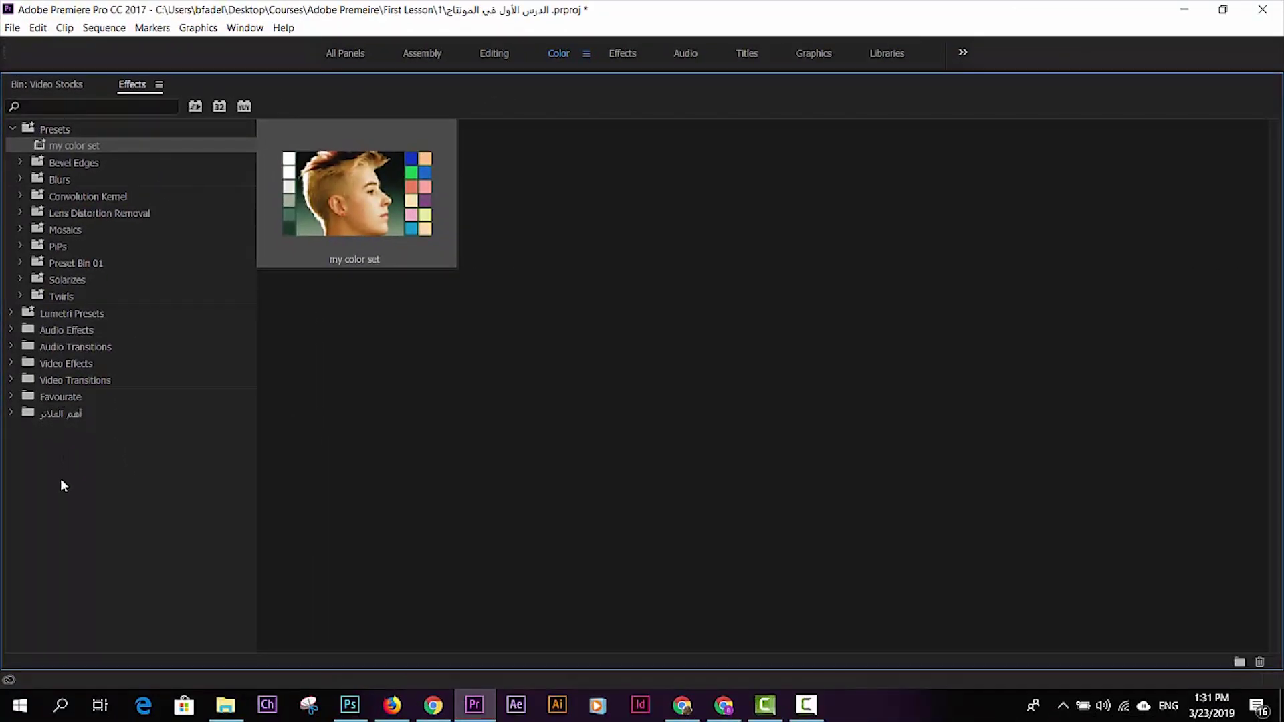
Create a new custom effects bin named تأثيراتي الخاصة
{"action": "left_click", "coordinate": [1236, 663]}
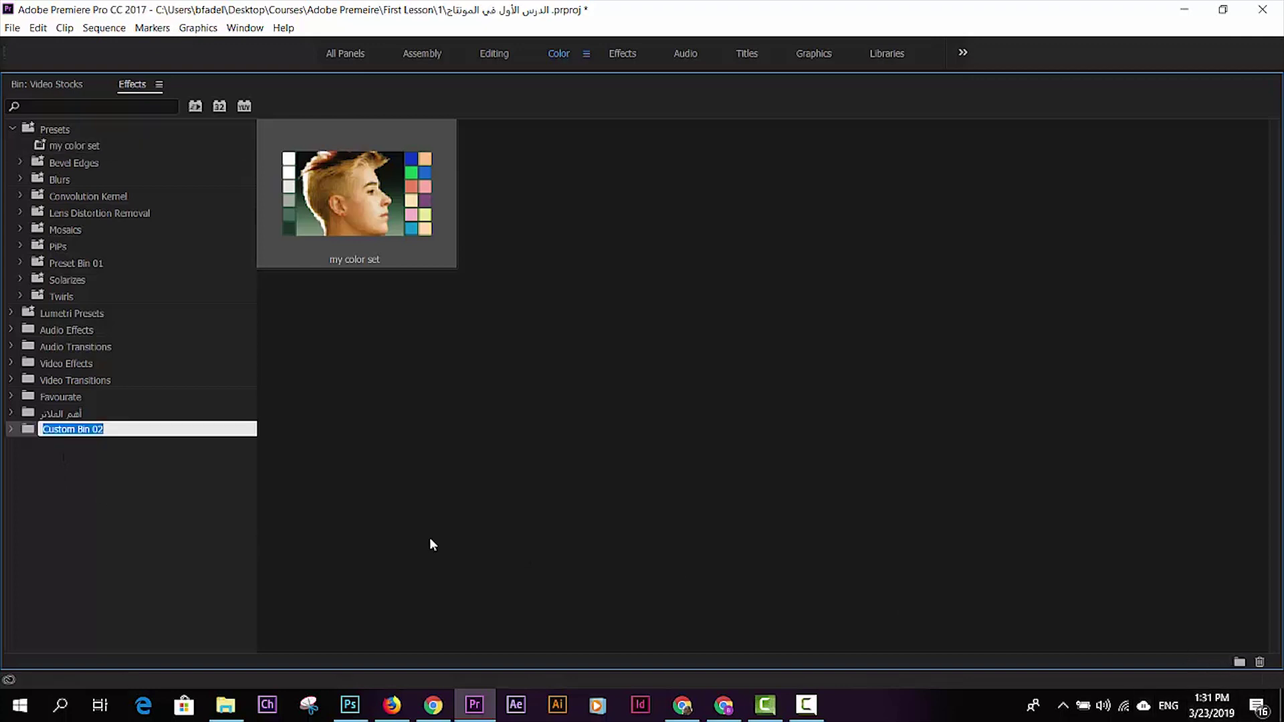
{"action": "type", "text": "أ"}
{"action": "key", "text": "alt+shift"}
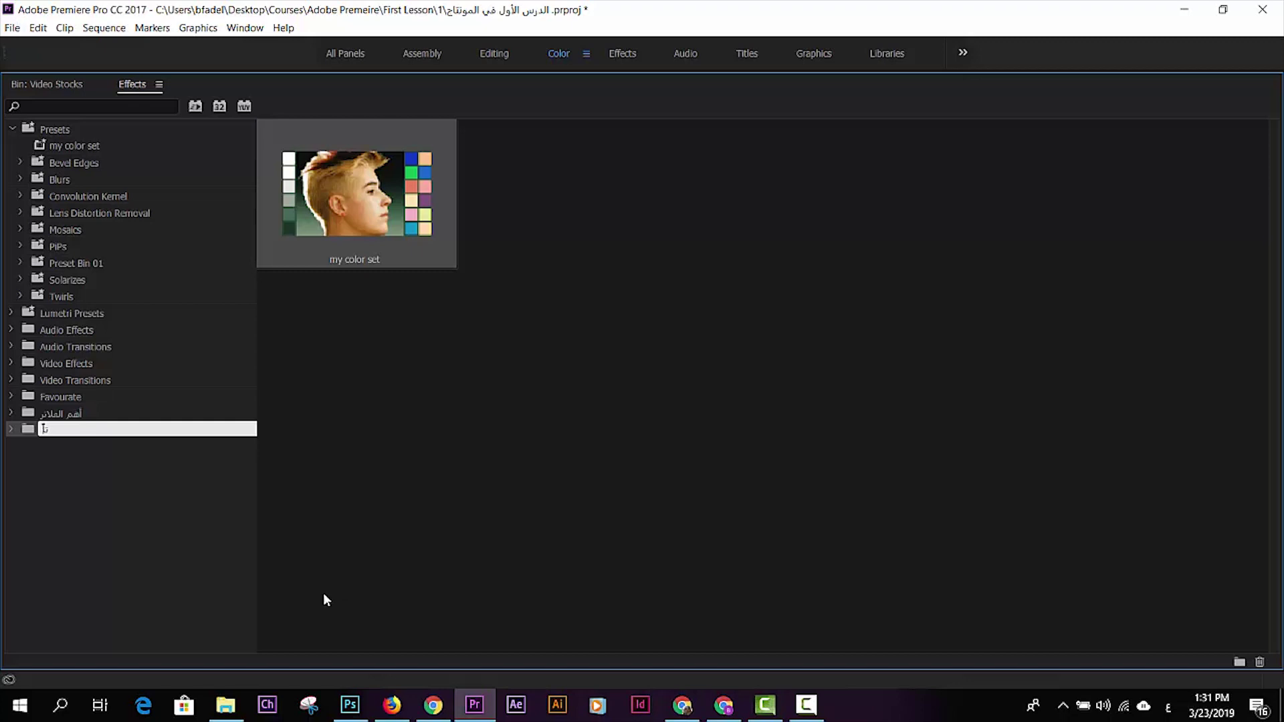
{"action": "type", "text": "ثيراتي الخاصة"}
{"action": "key", "text": "Return"}
Expand the new bin to show 'my color set', then restore the full Color workspace
{"action": "left_click", "coordinate": [70, 430]}
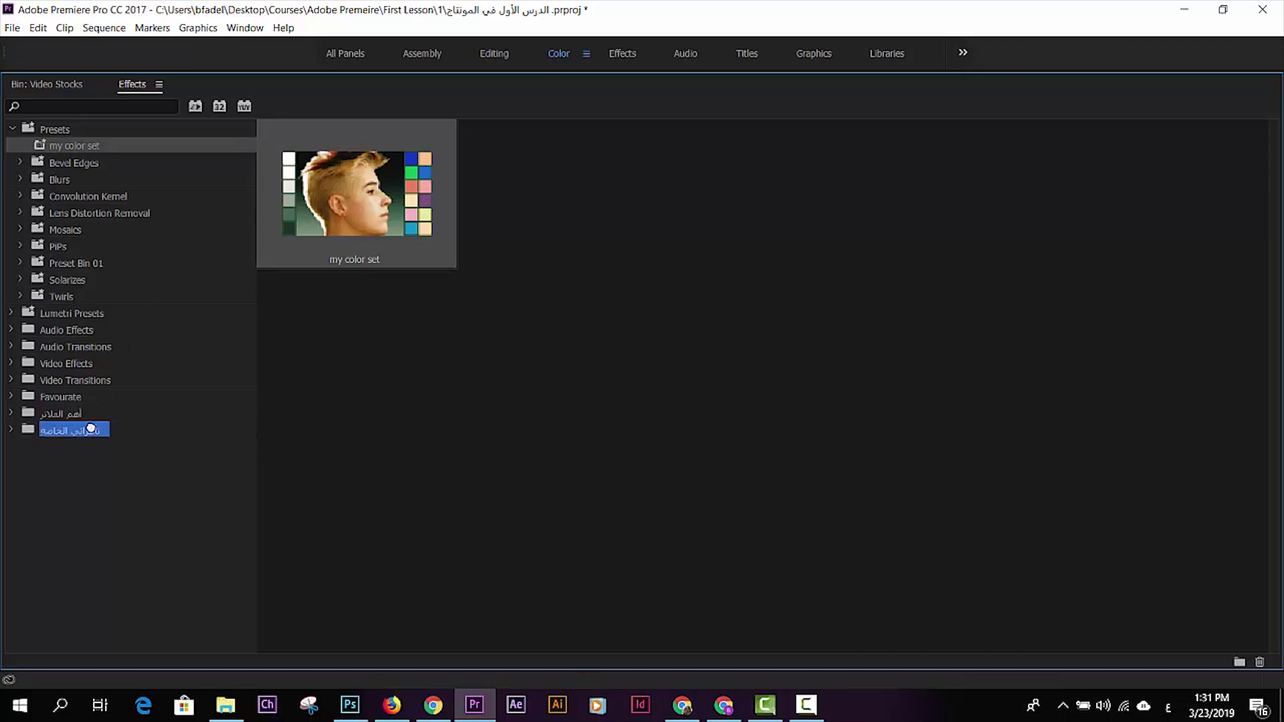
{"action": "left_click", "coordinate": [13, 432]}
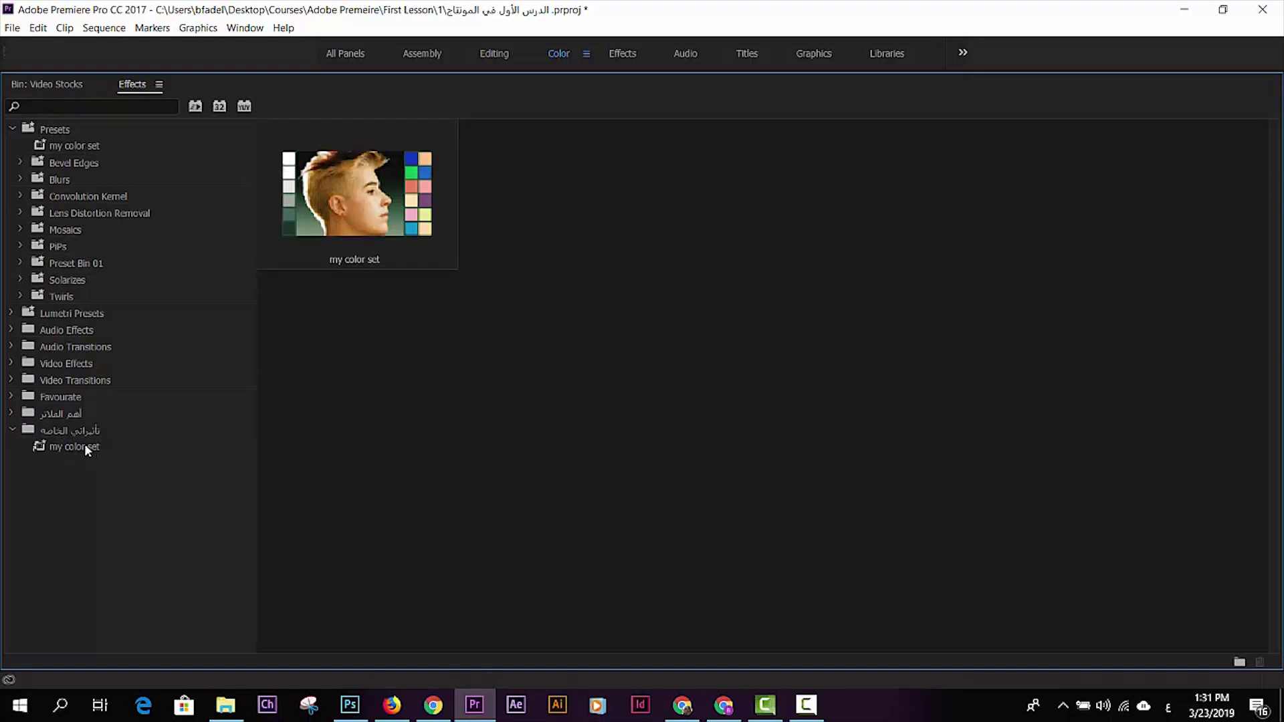
{"action": "left_click", "coordinate": [85, 446]}
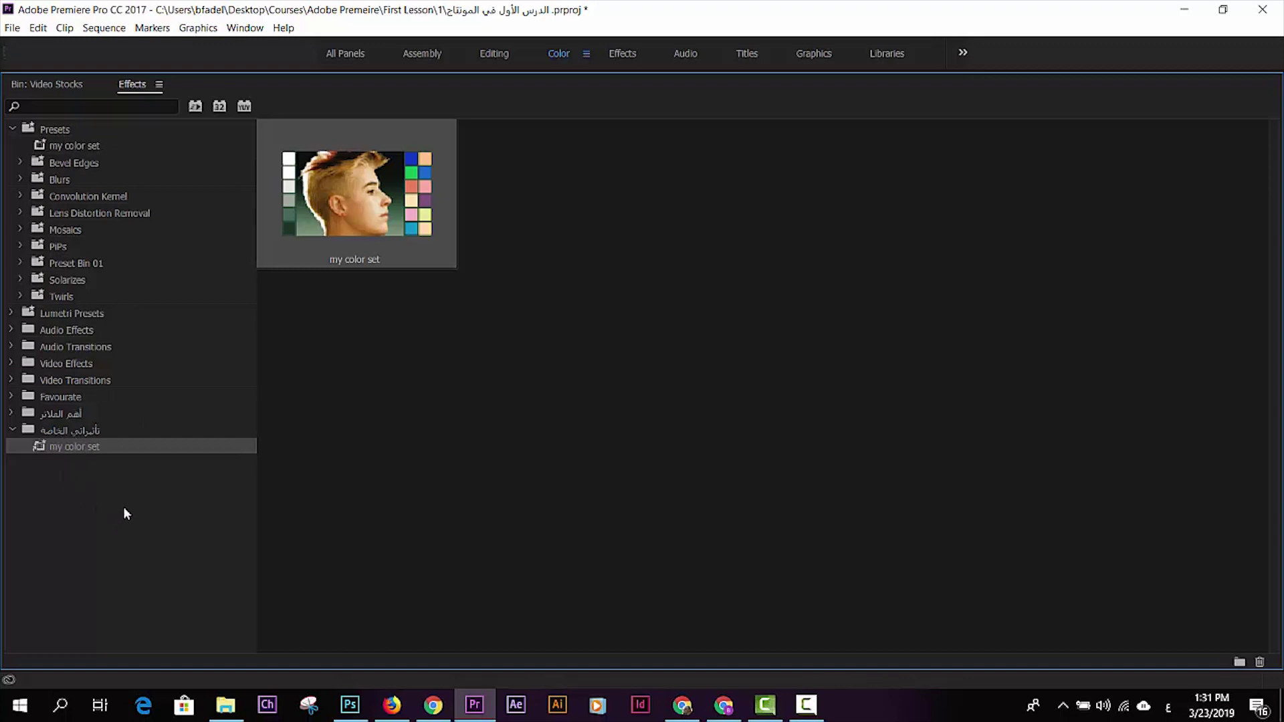
{"action": "key", "text": "grave"}
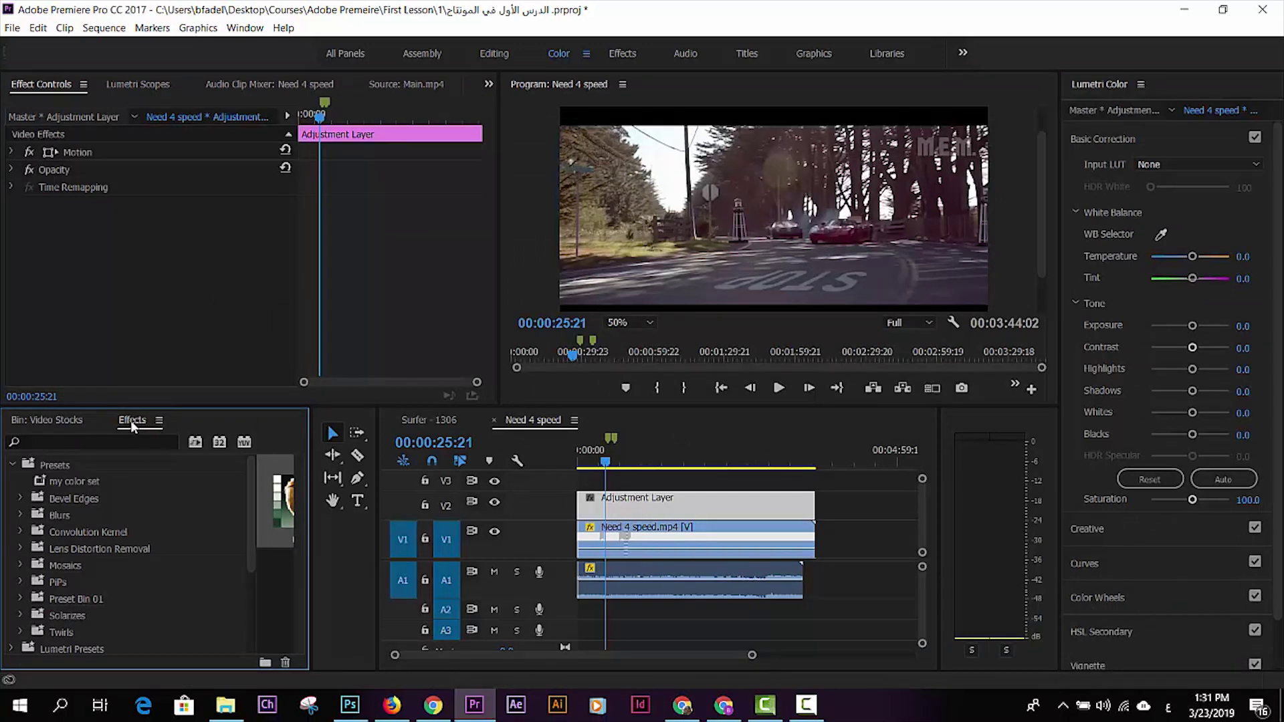
{"action": "left_click", "coordinate": [71, 483]}
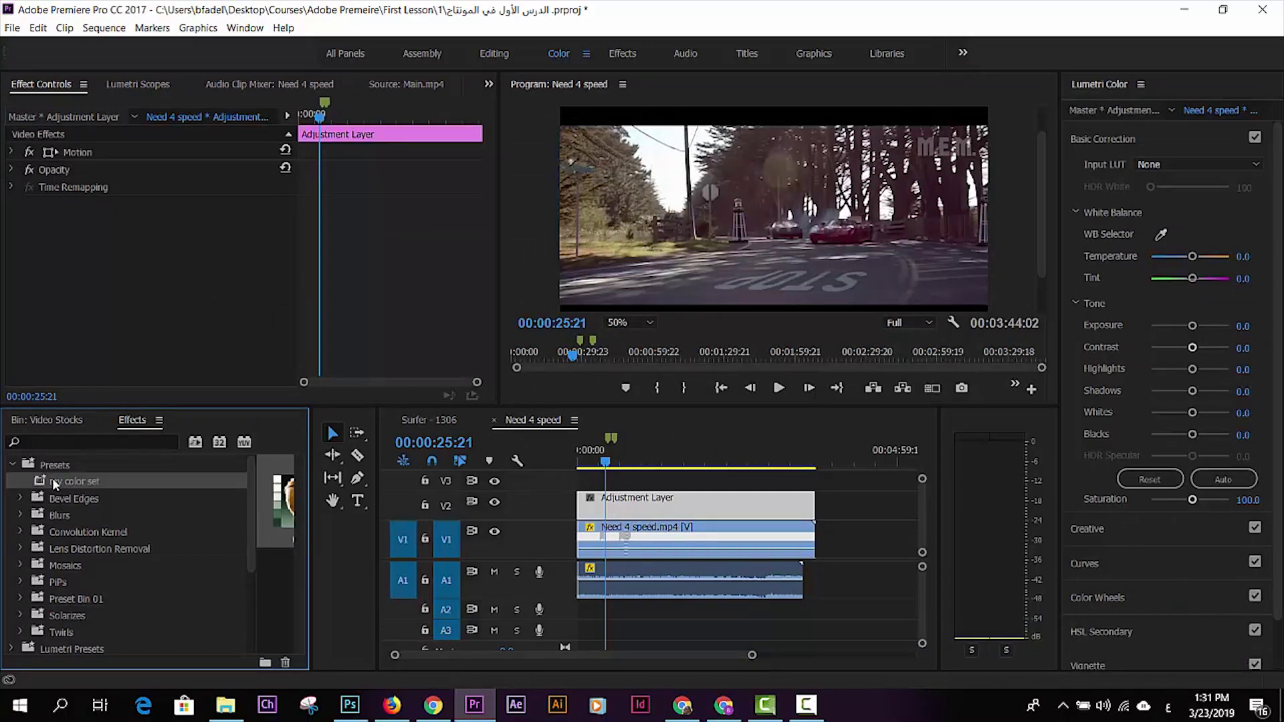
{"action": "left_click", "coordinate": [12, 463]}
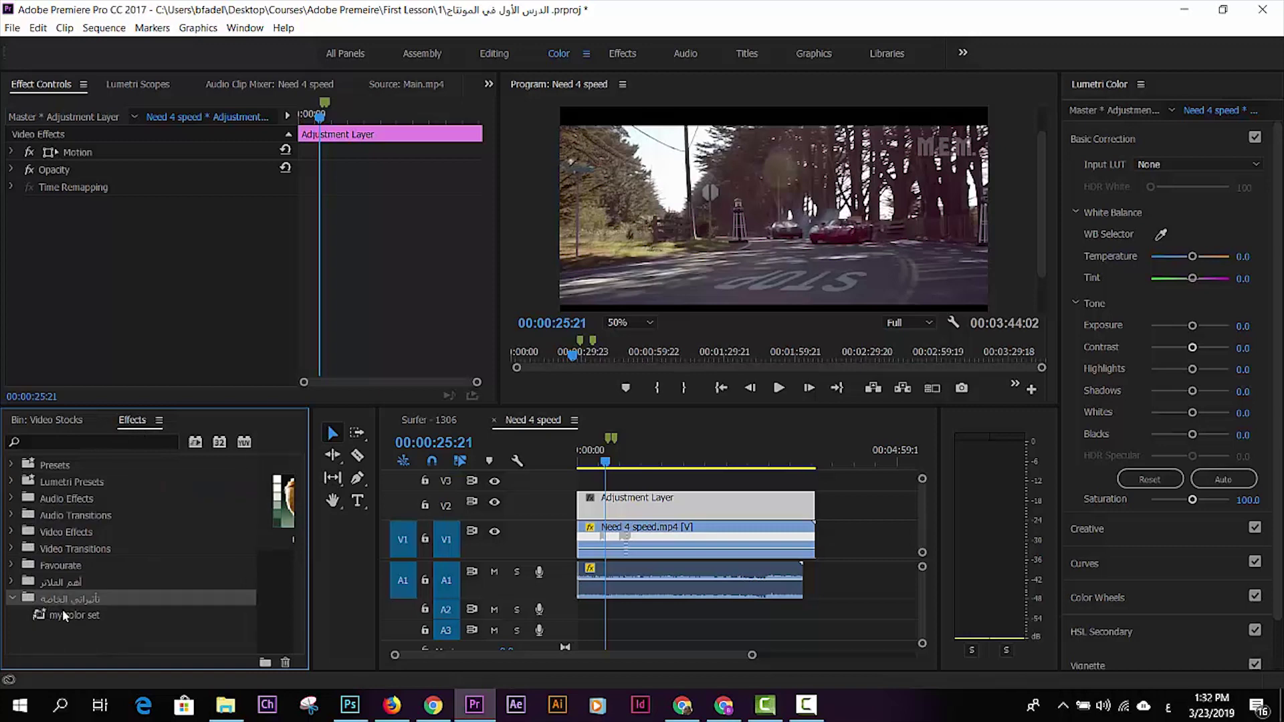
Apply 'my color set' to the Need 4 speed Adjustment Layer, play it with A1 muted, then disable Lumetri Color
{"action": "left_click_drag", "start_coordinate": [57, 615], "coordinate": [655, 511]}
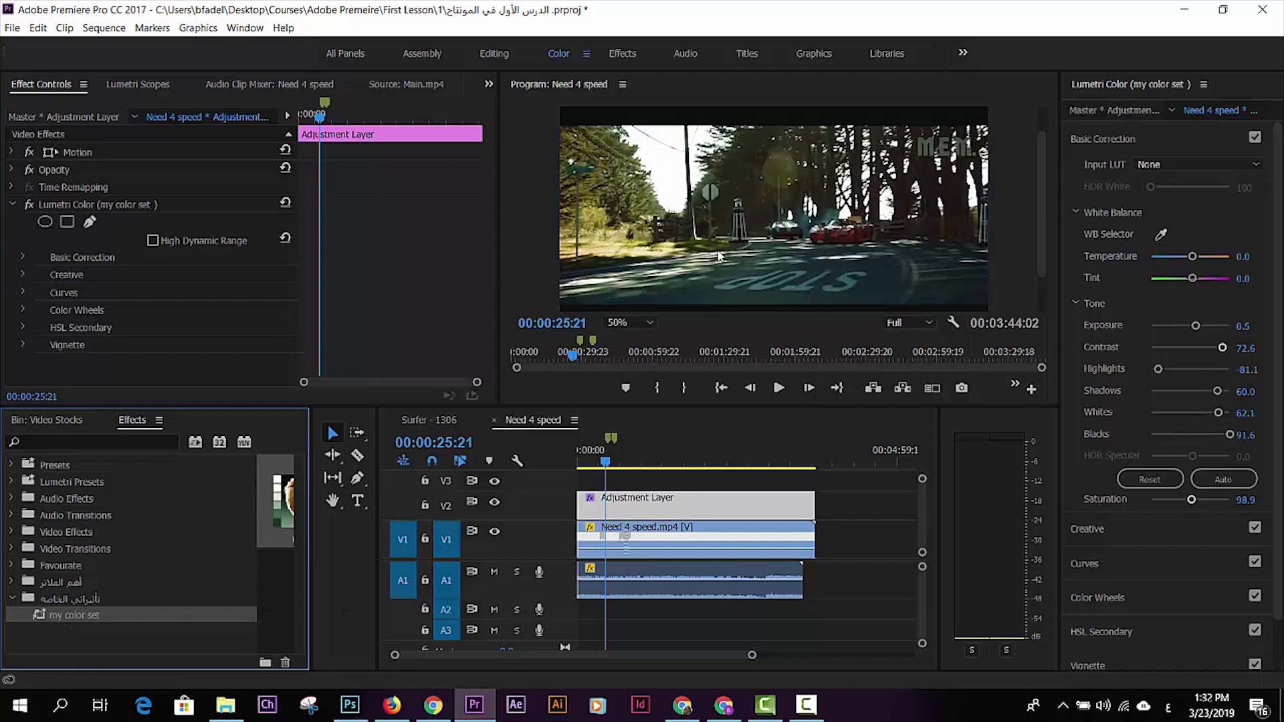
{"action": "key", "text": "space"}
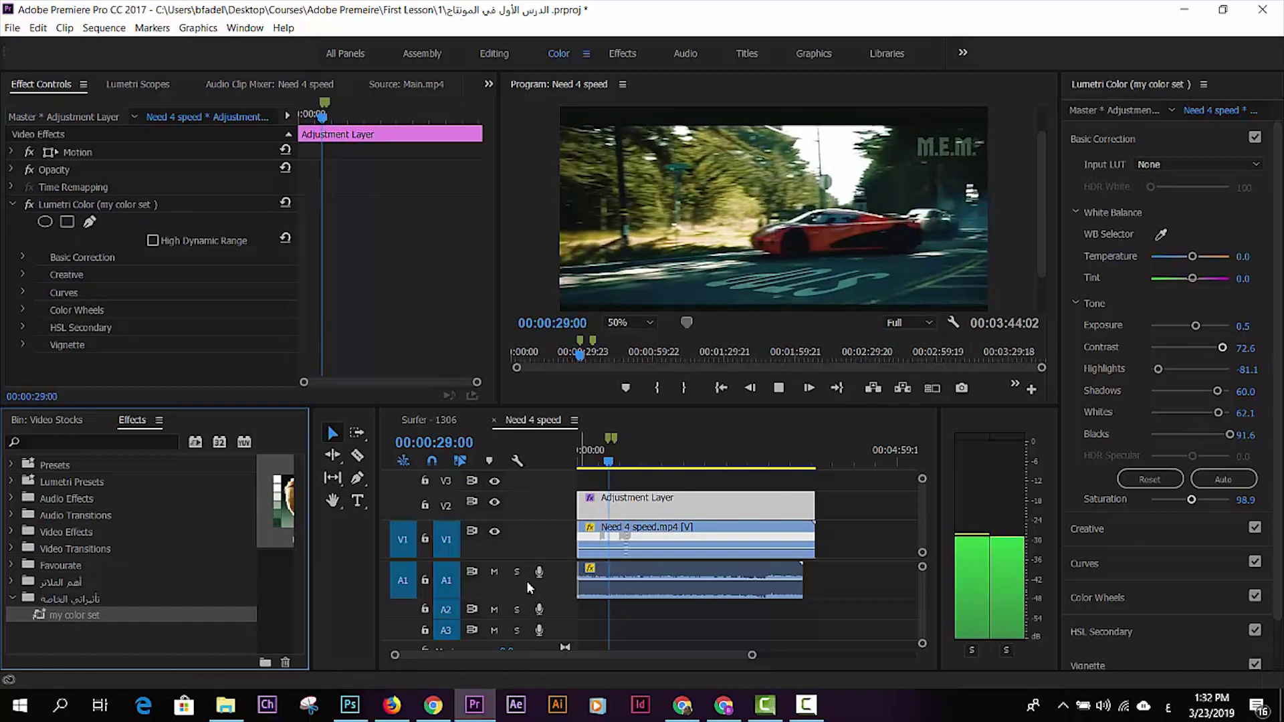
{"action": "left_click", "coordinate": [497, 571]}
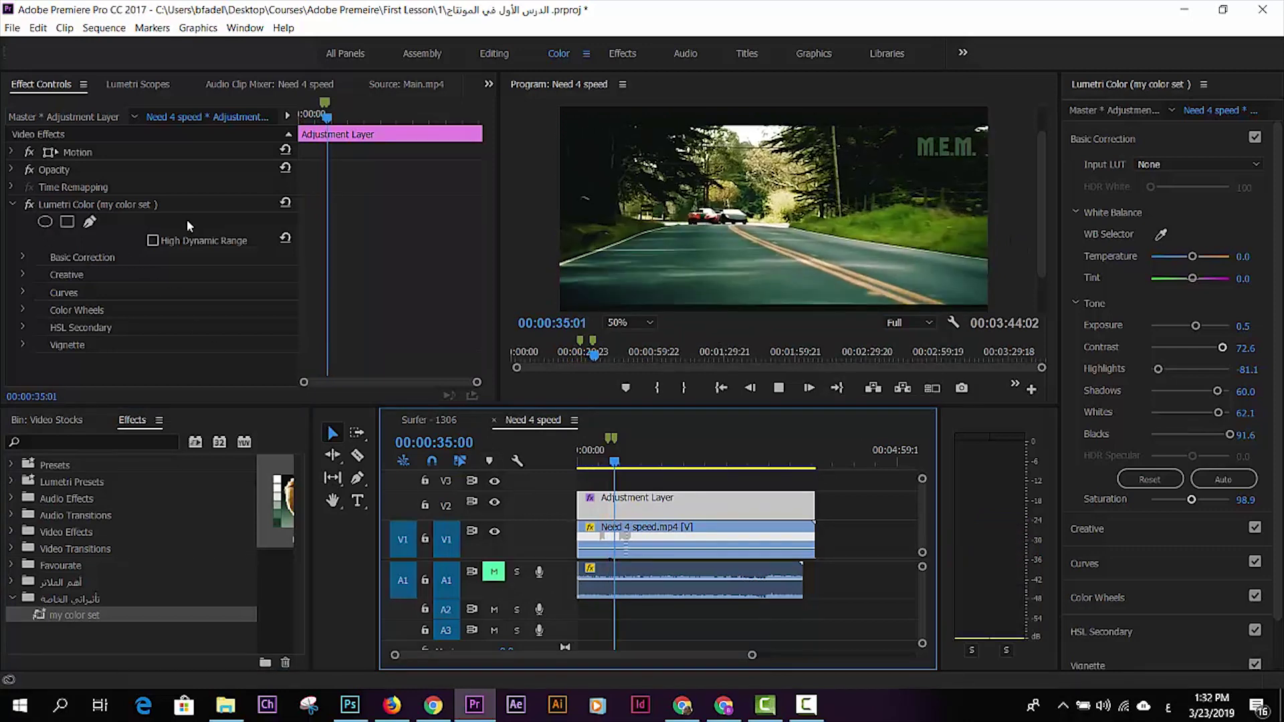
{"action": "key", "text": "space"}
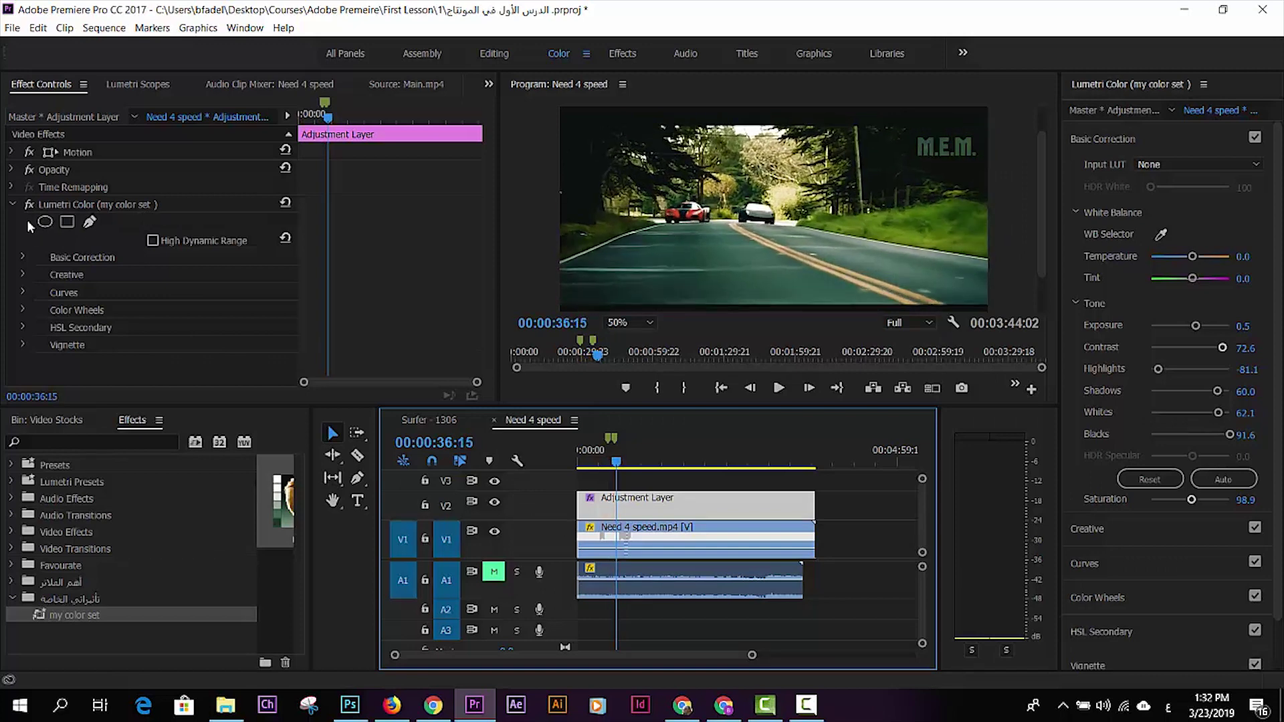
{"action": "left_click", "coordinate": [30, 208]}
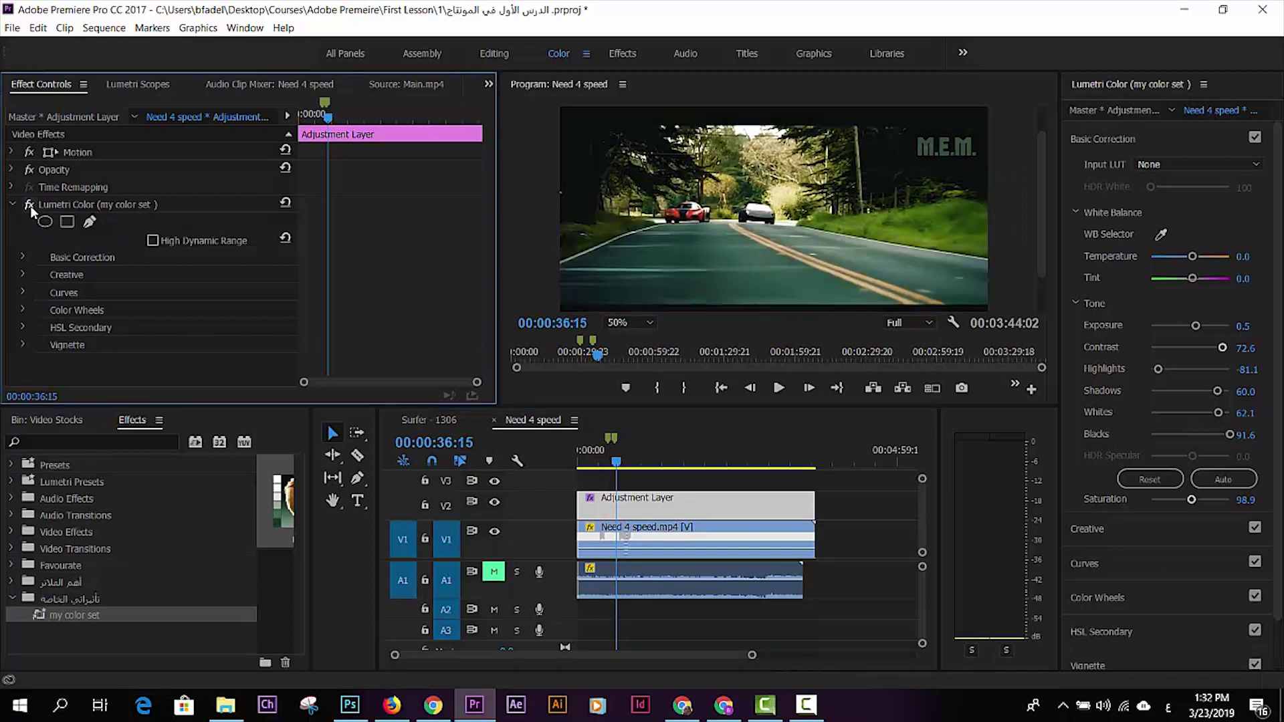
{"action": "left_click", "coordinate": [30, 206]}
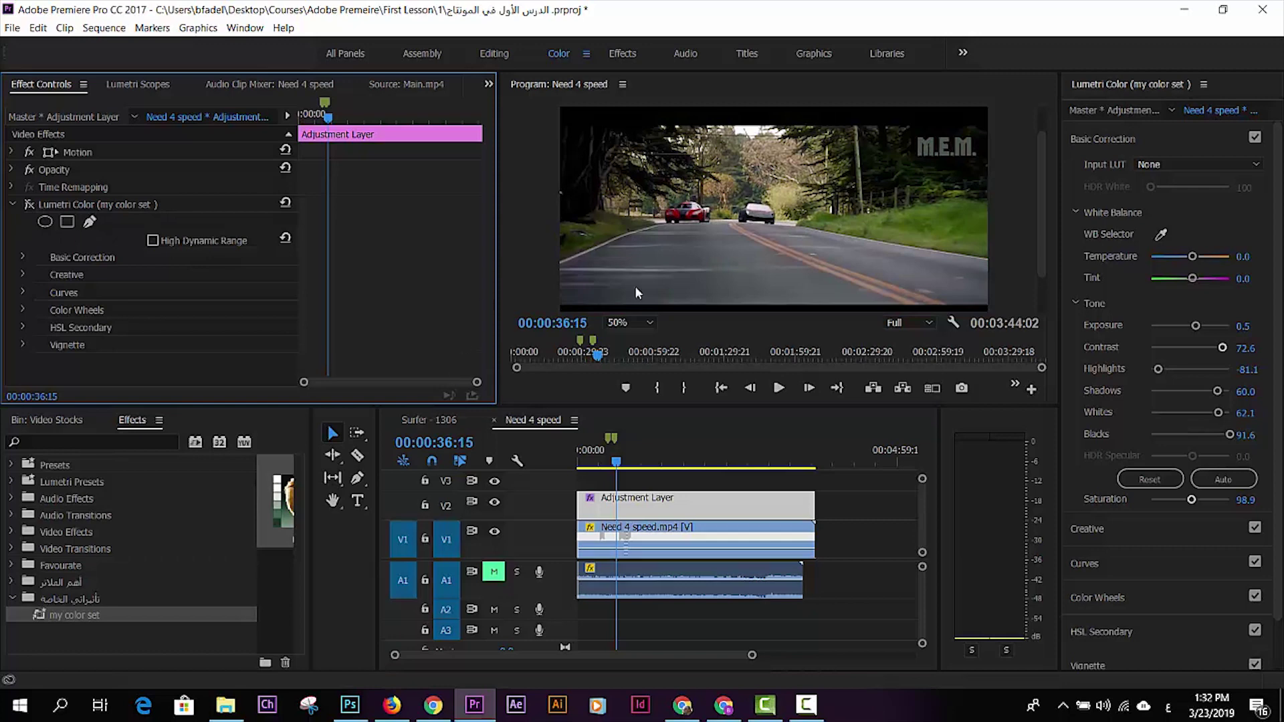
Open Surfer - 1306, fit the timeline, and place the playhead at 00:00:21:03
{"action": "left_click", "coordinate": [418, 419]}
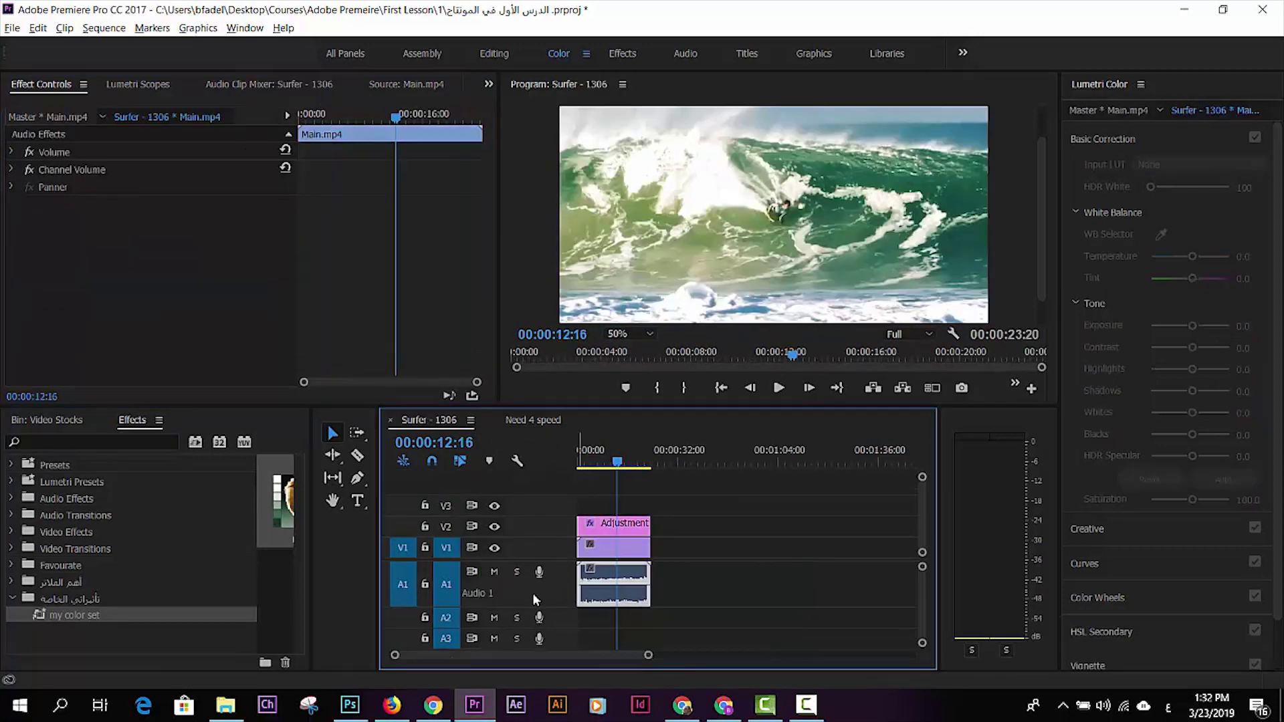
{"action": "scroll", "coordinate": [533, 592], "scroll_direction": "up", "scroll_amount": 2}
{"action": "scroll", "coordinate": [532, 593], "scroll_direction": "down", "scroll_amount": 3}
{"action": "scroll", "coordinate": [628, 588], "scroll_direction": "up", "scroll_amount": 2}
{"action": "scroll", "coordinate": [628, 587], "scroll_direction": "up", "scroll_amount": 2}
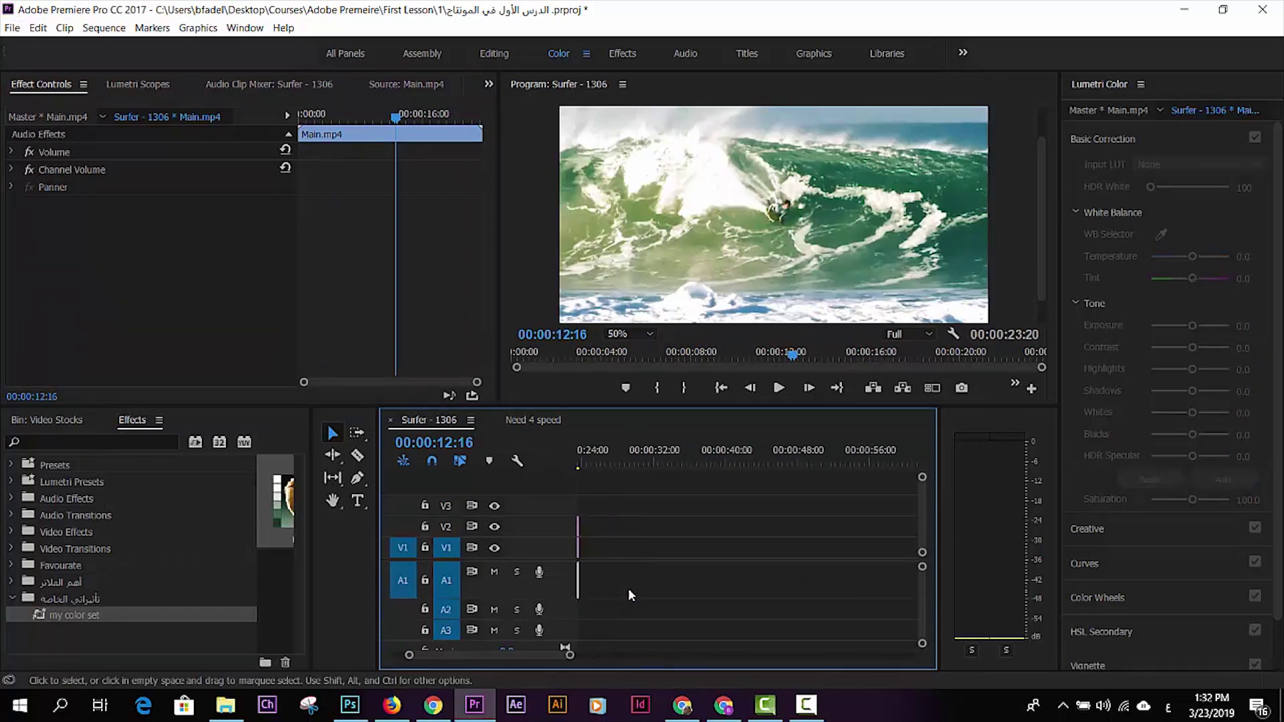
{"action": "left_click_drag", "start_coordinate": [510, 654], "coordinate": [461, 652]}
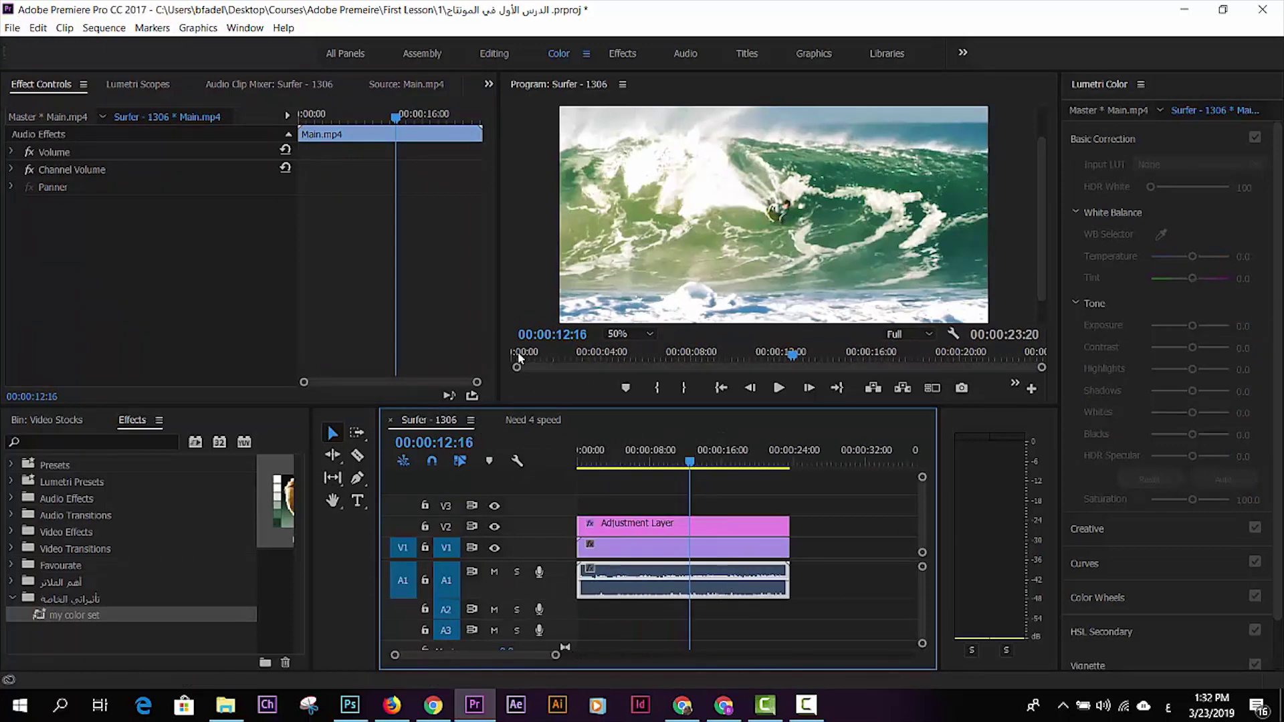
{"action": "left_click_drag", "start_coordinate": [705, 470], "coordinate": [763, 485]}
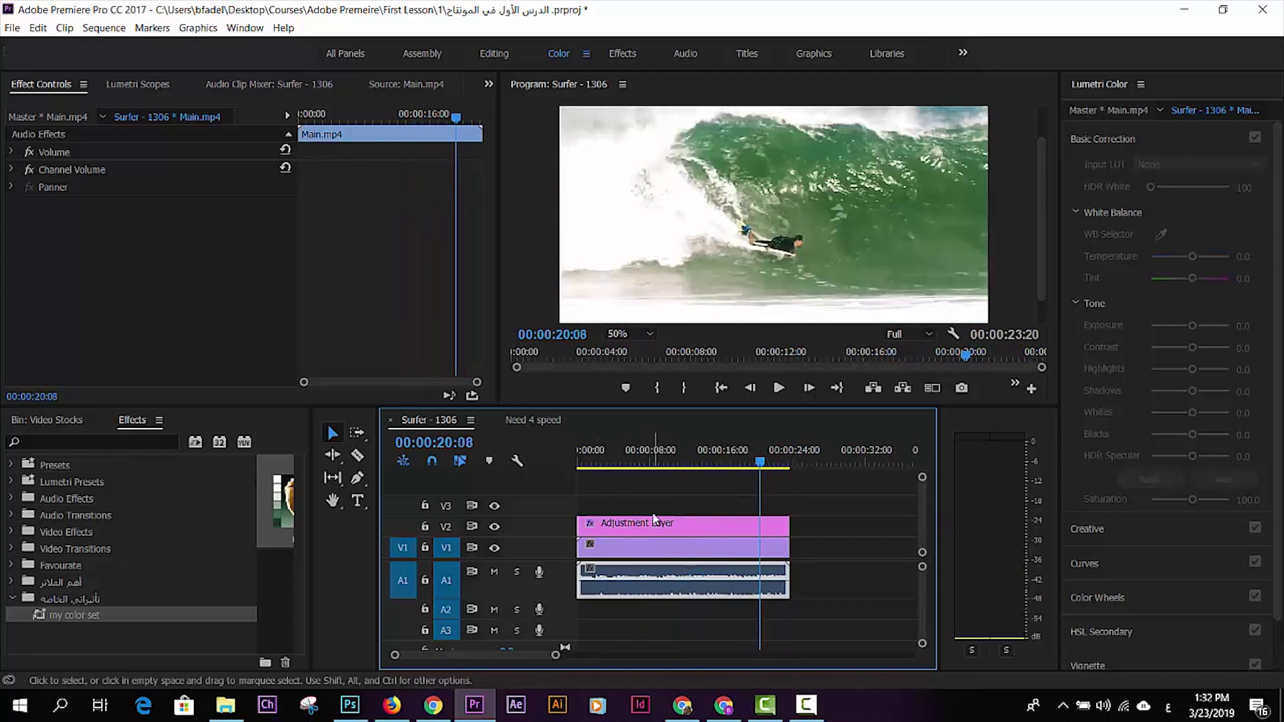
{"action": "left_click_drag", "start_coordinate": [760, 474], "coordinate": [730, 468]}
{"action": "key", "text": "space"}
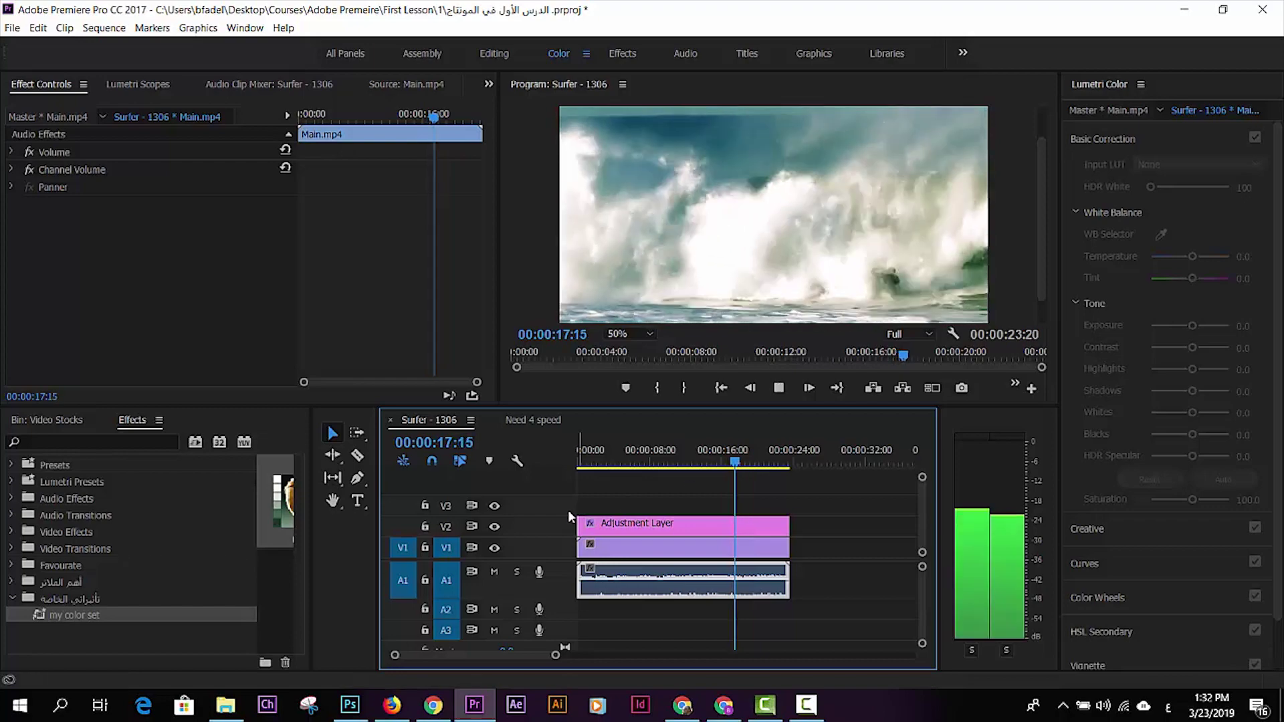
{"action": "left_click", "coordinate": [760, 463]}
{"action": "left_click_drag", "start_coordinate": [763, 462], "coordinate": [767, 462]}
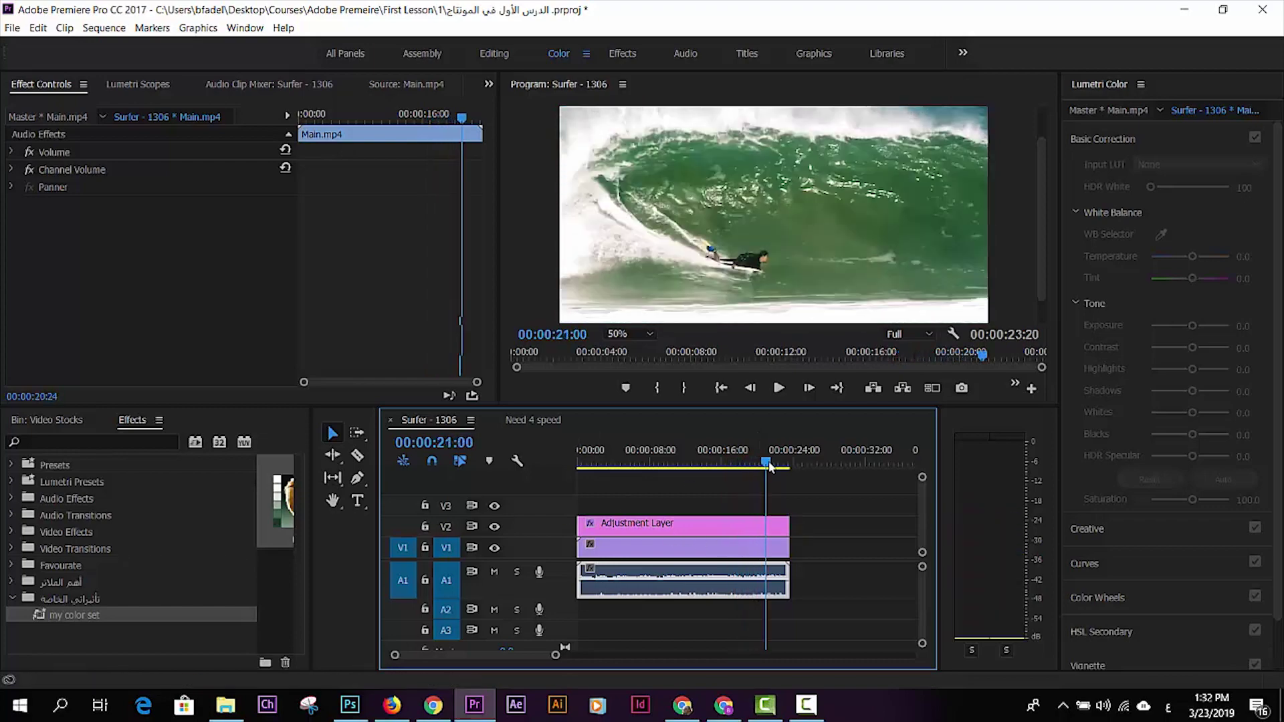
Add a Volume Level keyframe at 00:00:21:03 and lower the level there
{"action": "left_click", "coordinate": [12, 153]}
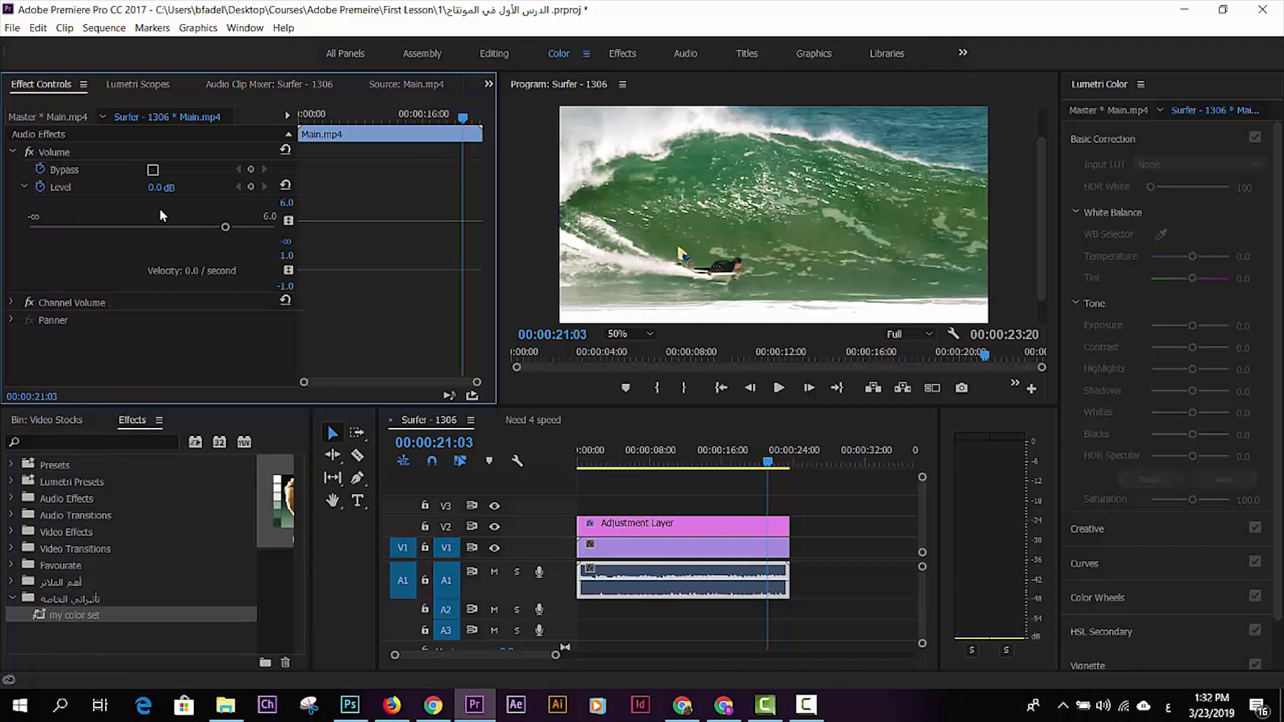
{"action": "left_click", "coordinate": [37, 187]}
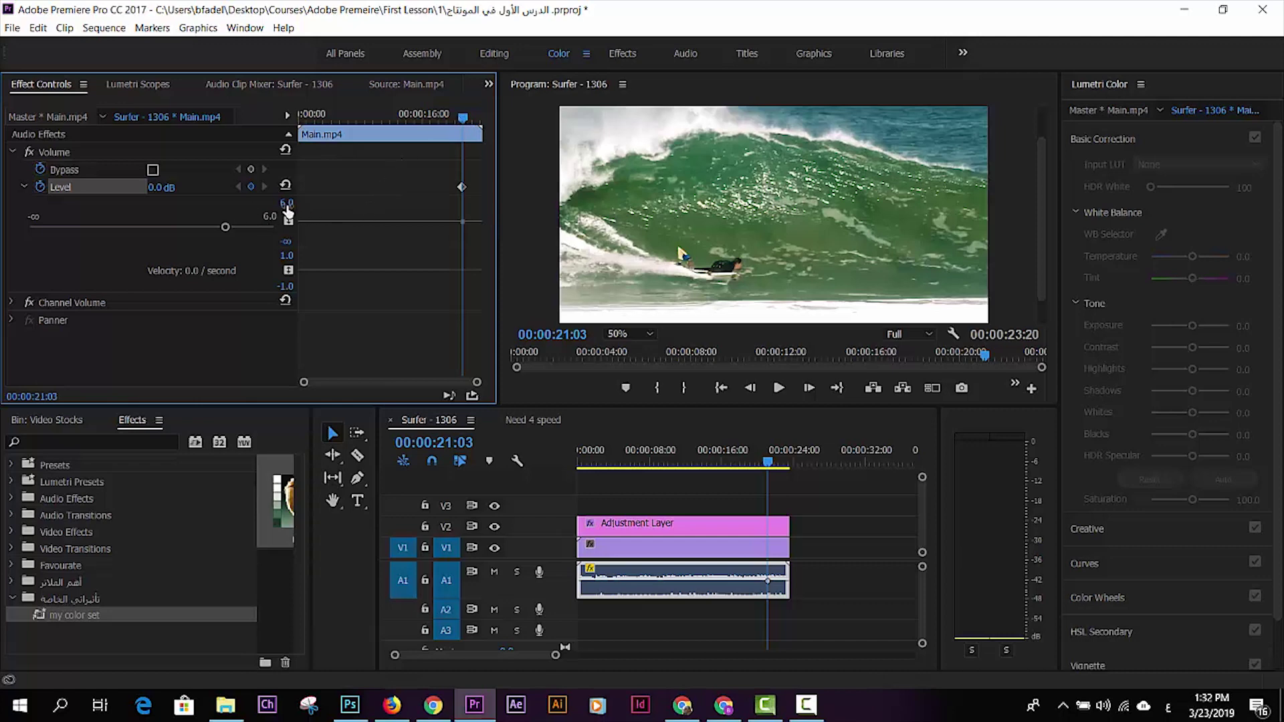
{"action": "left_click_drag", "start_coordinate": [463, 221], "coordinate": [463, 195]}
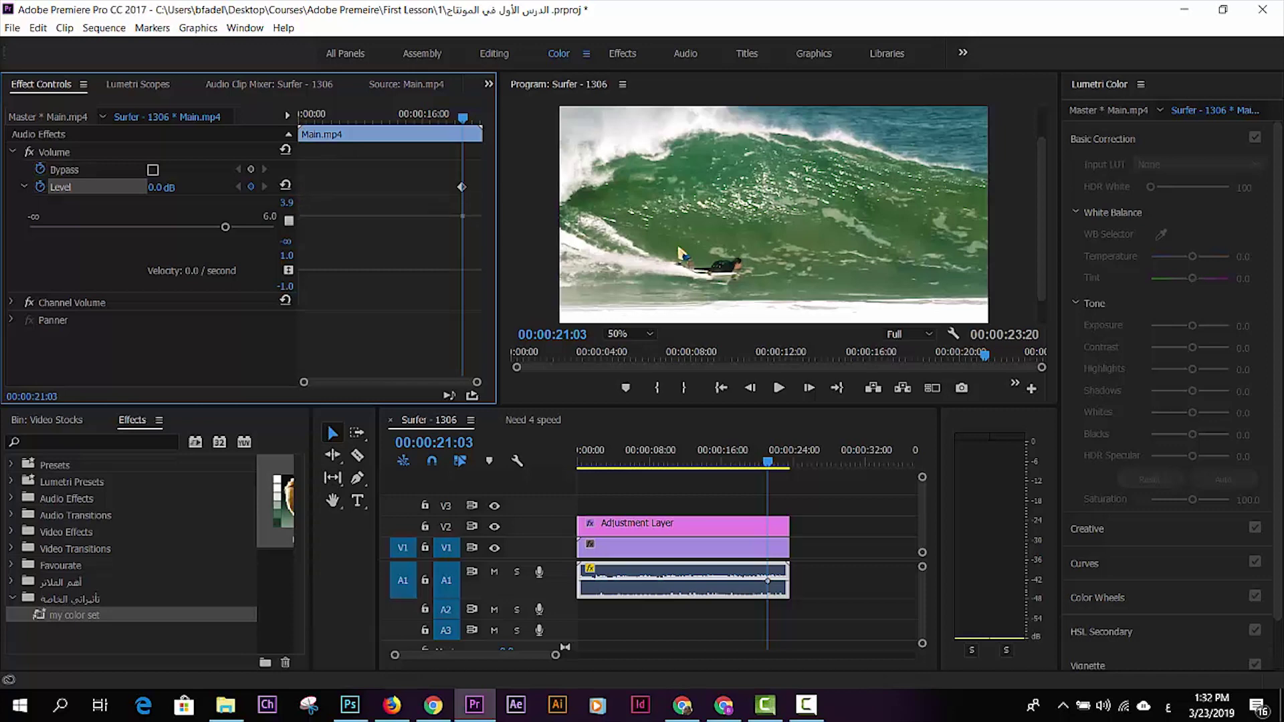
{"action": "left_click_drag", "start_coordinate": [161, 187], "coordinate": [166, 193]}
{"action": "left_click_drag", "start_coordinate": [165, 187], "coordinate": [135, 187]}
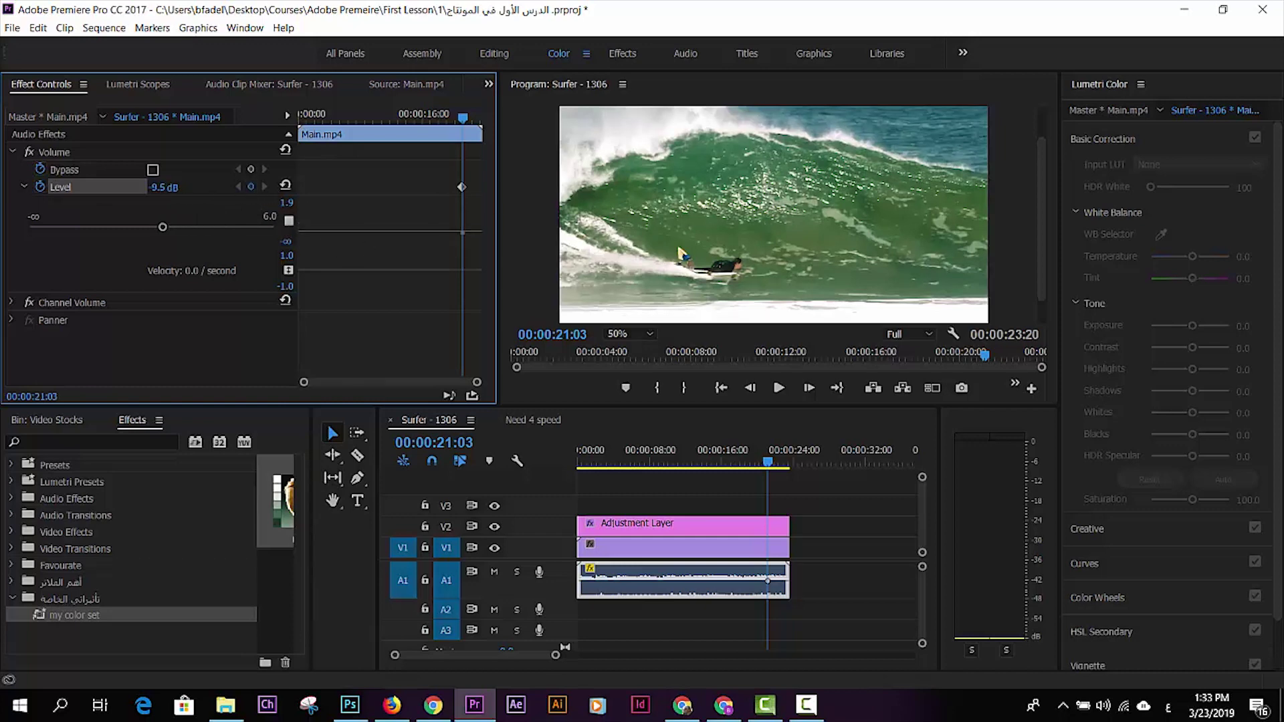
Near the clip's end, drop Level to silence, then play back the fade-out
{"action": "left_click_drag", "start_coordinate": [461, 119], "coordinate": [475, 119]}
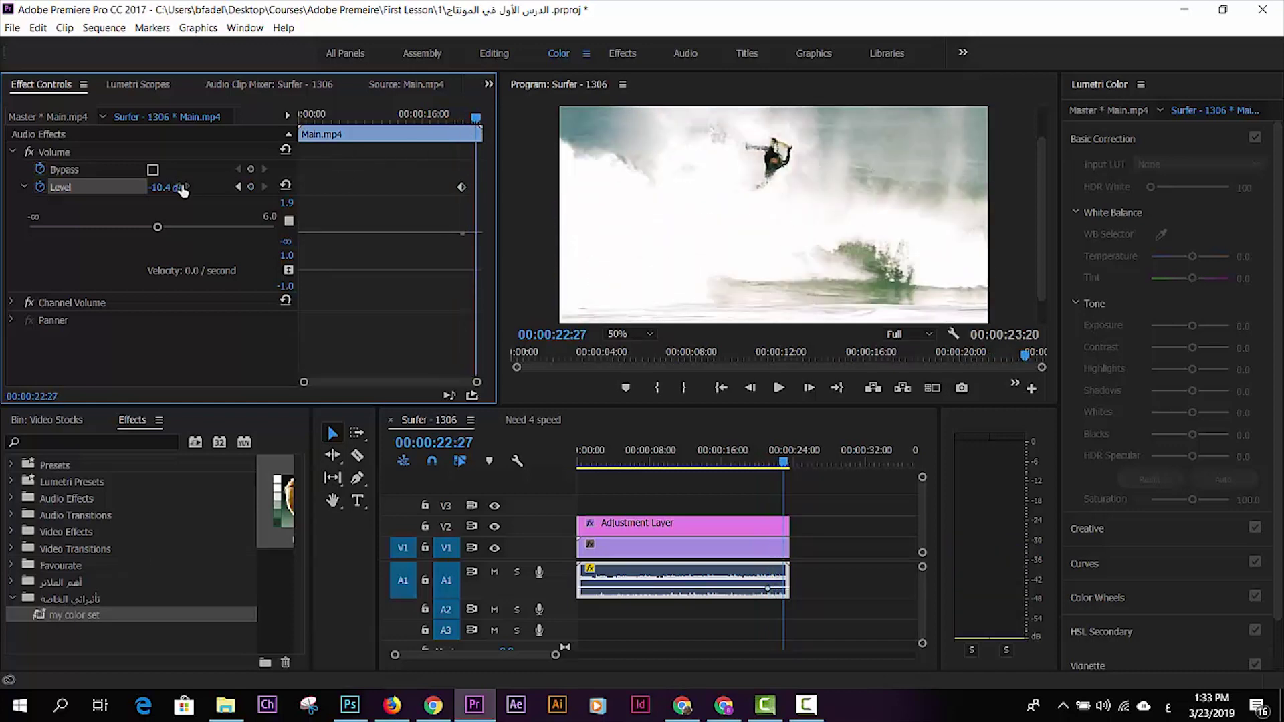
{"action": "left_click_drag", "start_coordinate": [168, 187], "coordinate": [182, 215]}
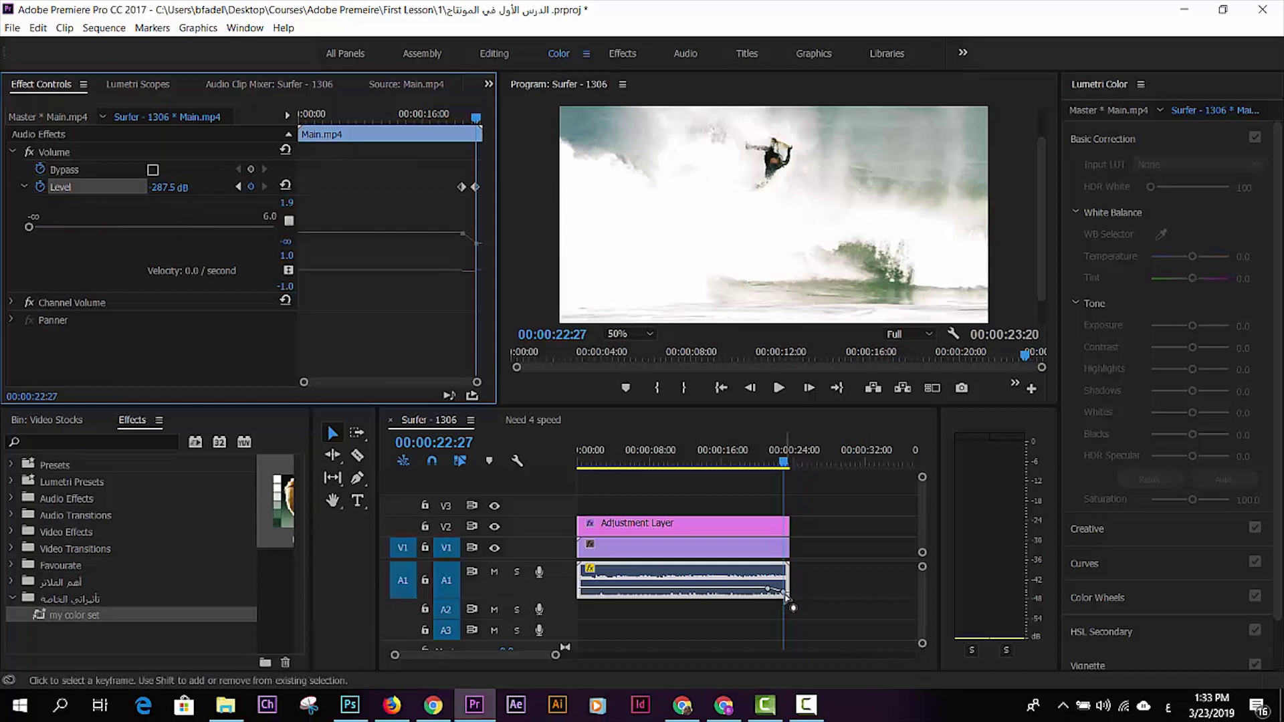
{"action": "key", "text": "j"}
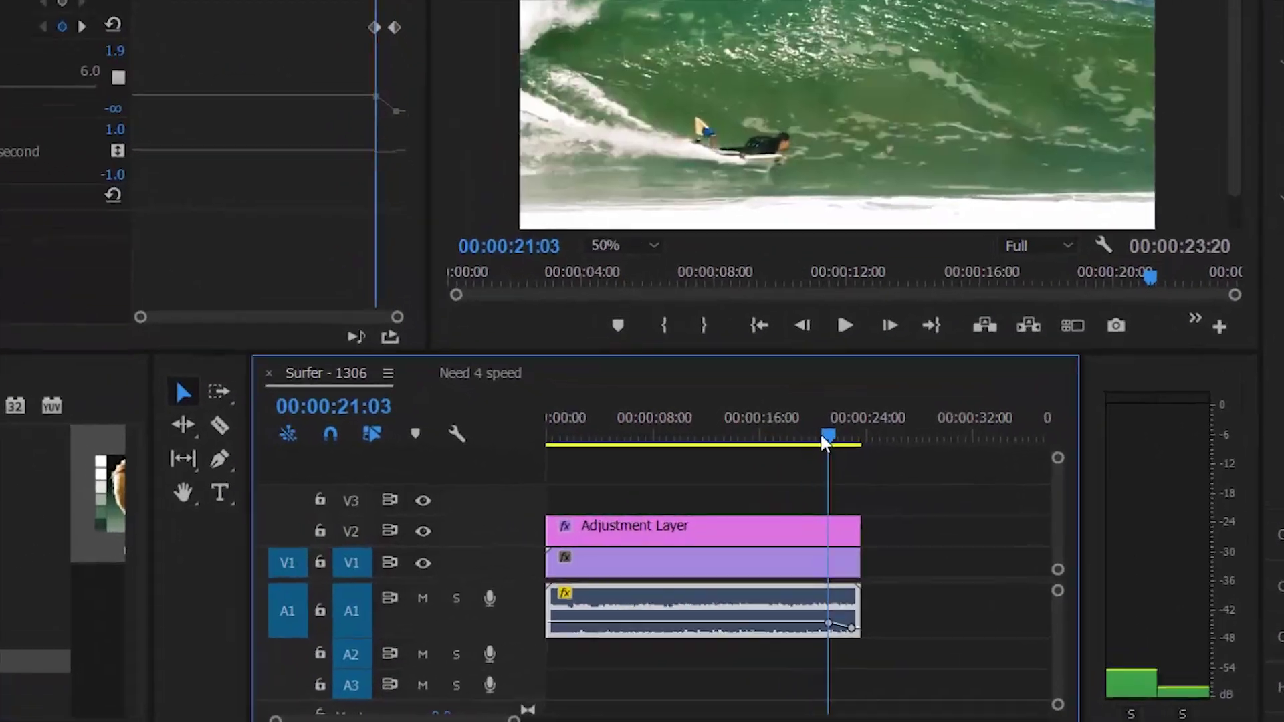
{"action": "key", "text": "space"}
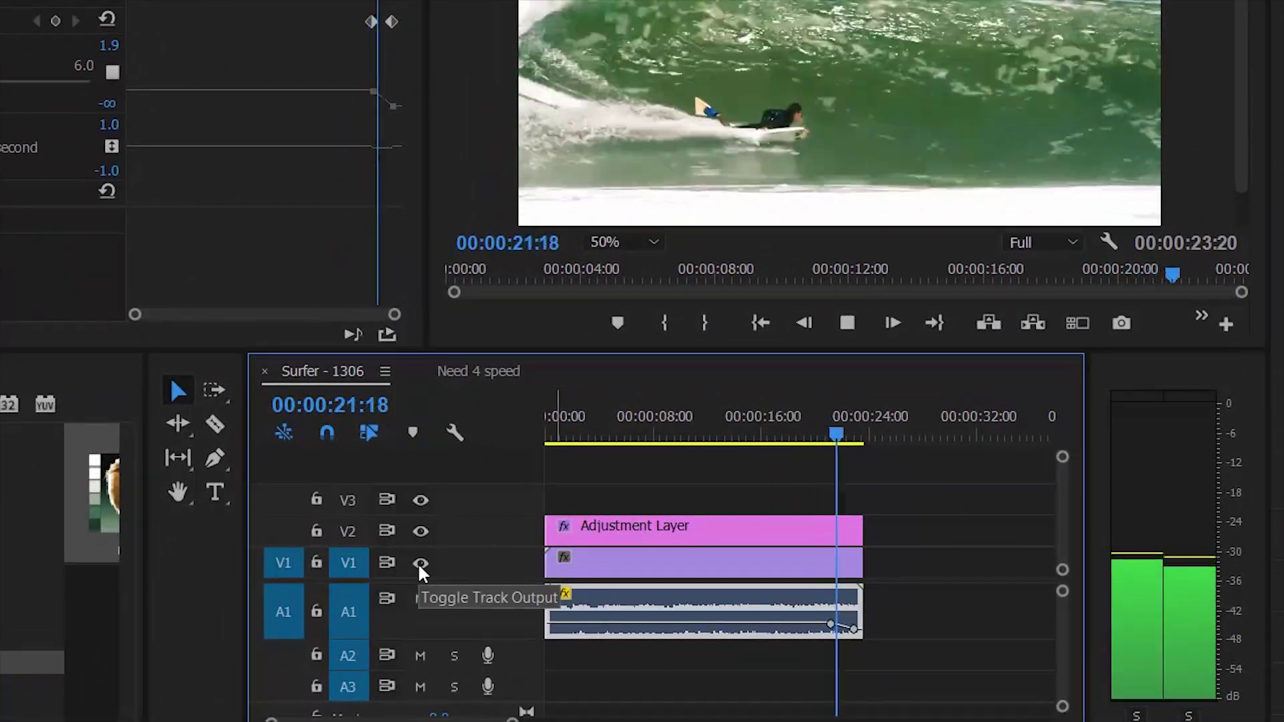
{"action": "key", "text": "space"}
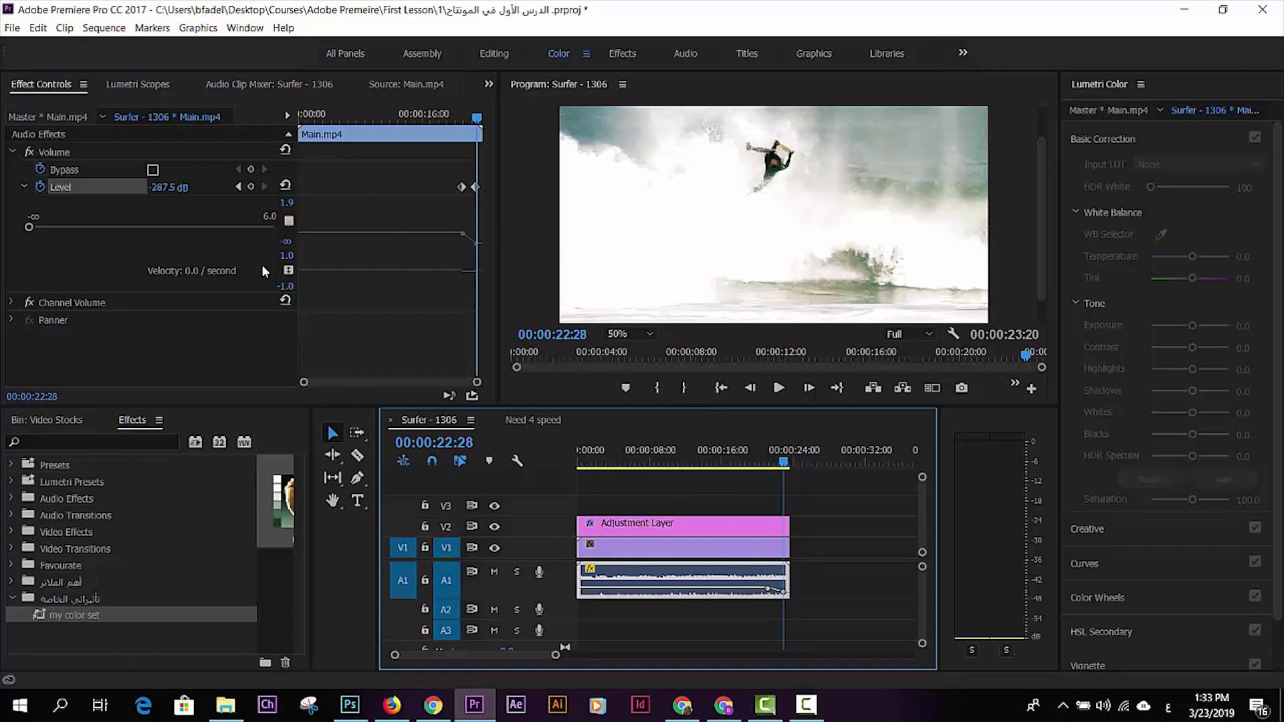
Save the Volume effect as preset 'sound fade', anchored to Out Point, and show it in Presets
{"action": "left_click", "coordinate": [58, 153]}
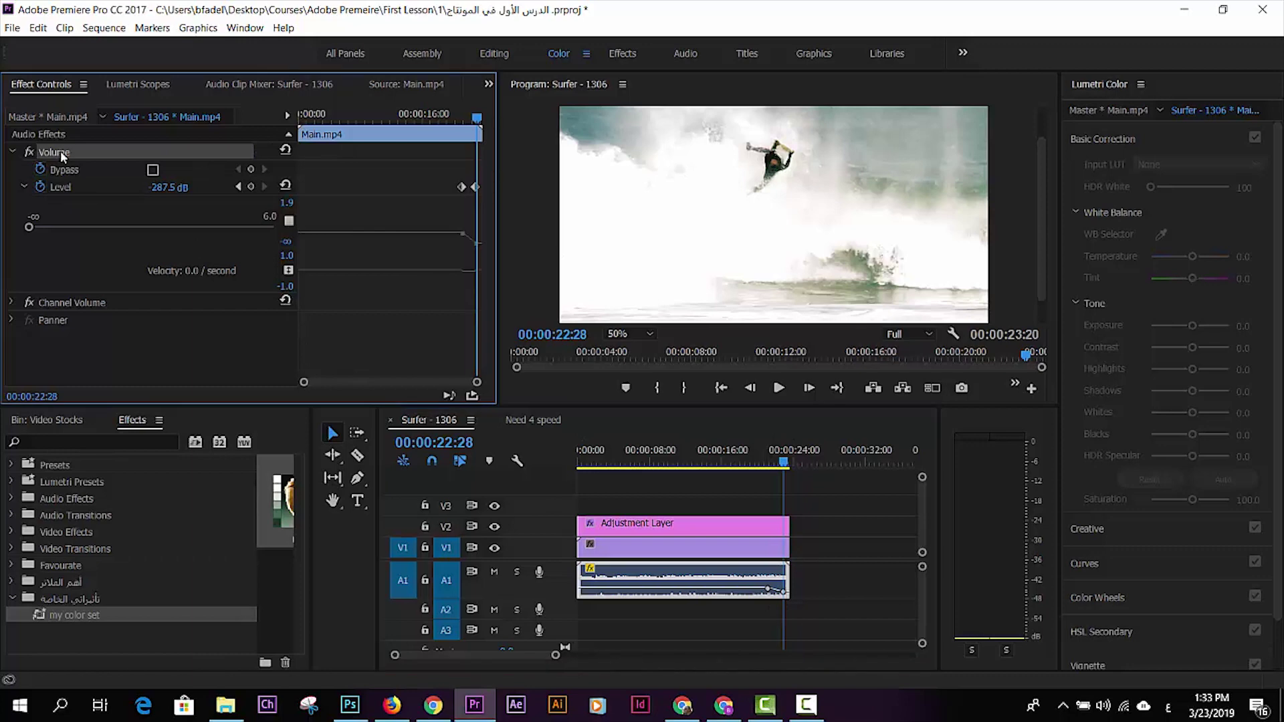
{"action": "right_click", "coordinate": [60, 152]}
{"action": "left_click", "coordinate": [116, 179]}
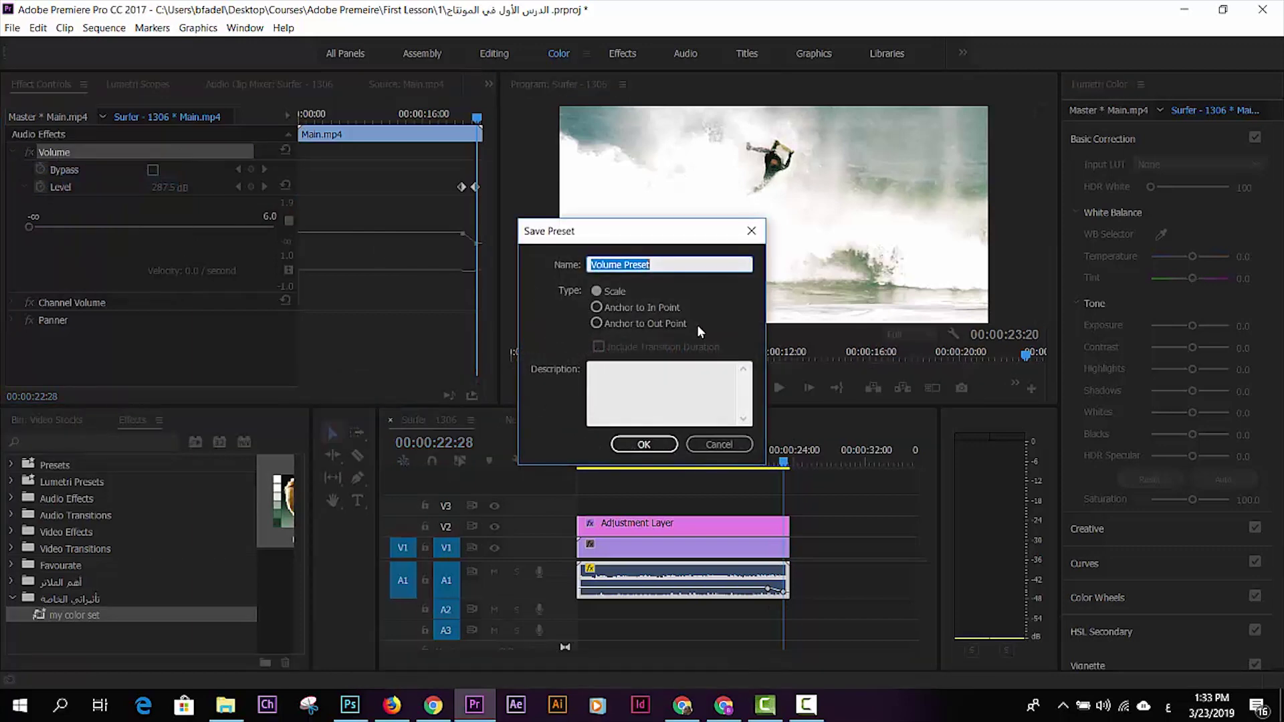
{"action": "left_click", "coordinate": [596, 324]}
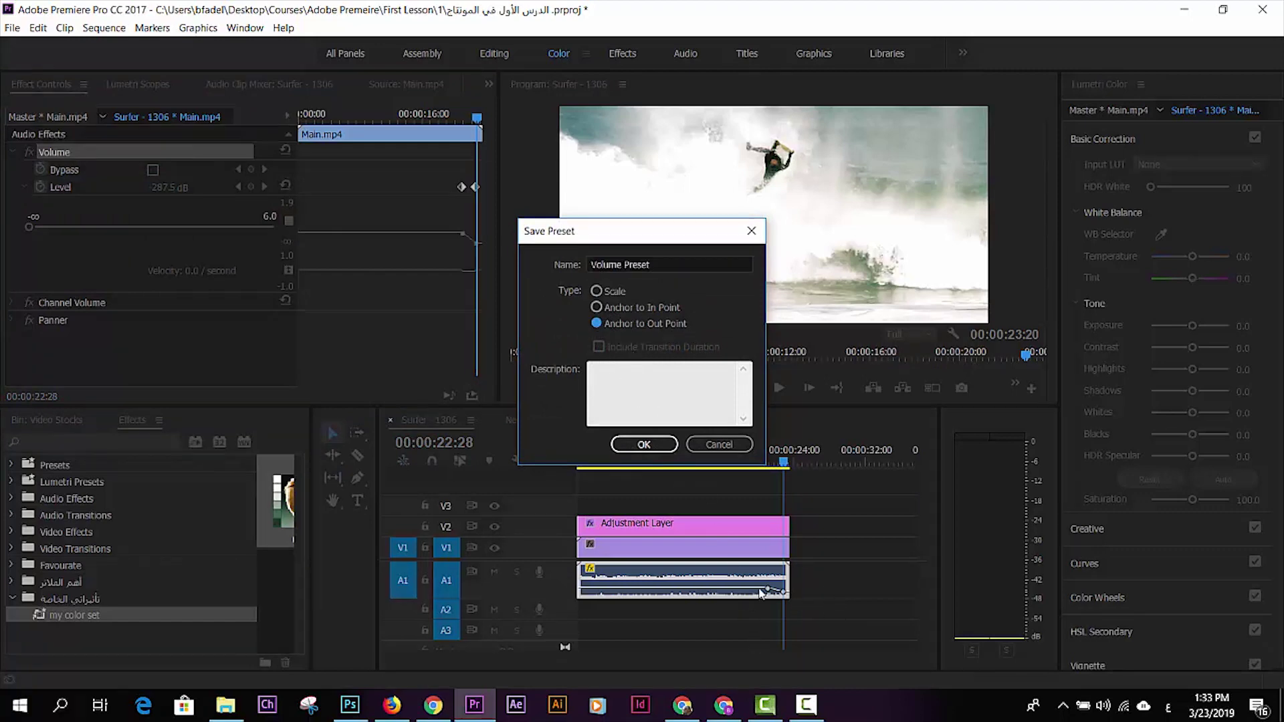
{"action": "left_click", "coordinate": [654, 270]}
{"action": "type", "text": "ن"}
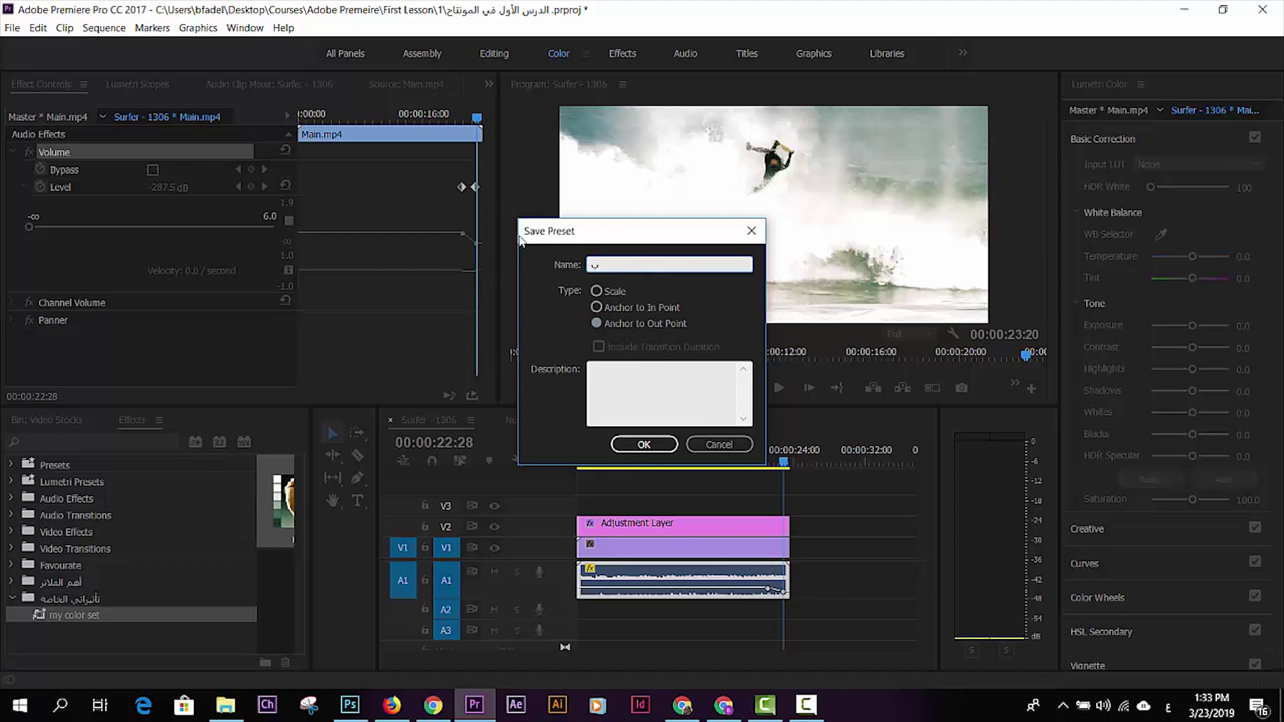
{"action": "key", "text": "alt+shift"}
{"action": "left_click", "coordinate": [643, 445]}
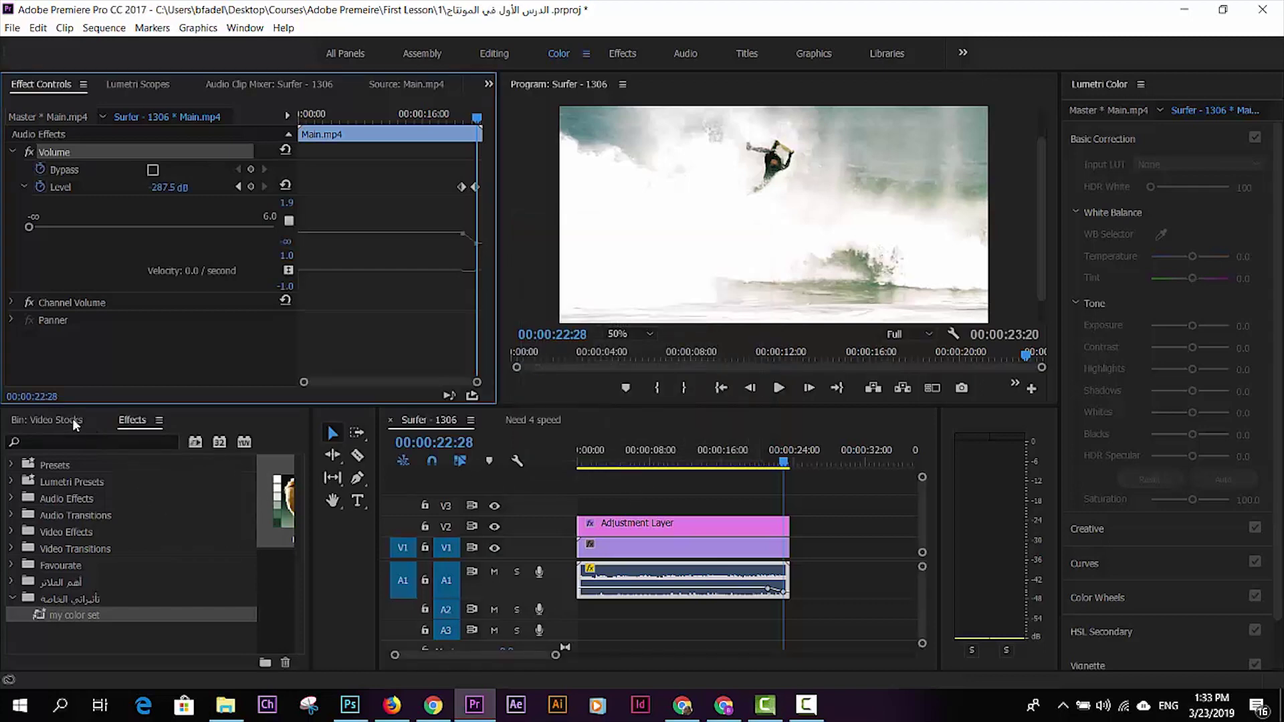
{"action": "left_click", "coordinate": [11, 464]}
Select the sound fade preset, then open Need 4 speed and preview its ending
{"action": "left_click", "coordinate": [55, 498]}
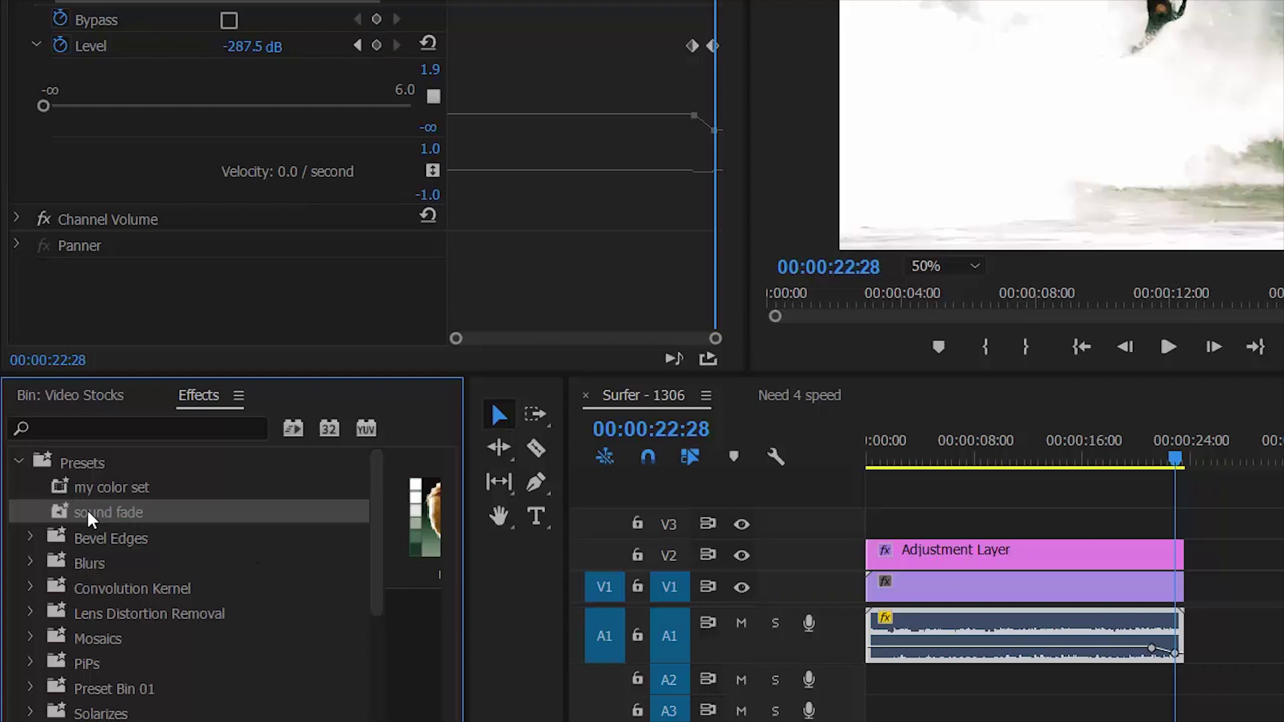
{"action": "left_click", "coordinate": [796, 397]}
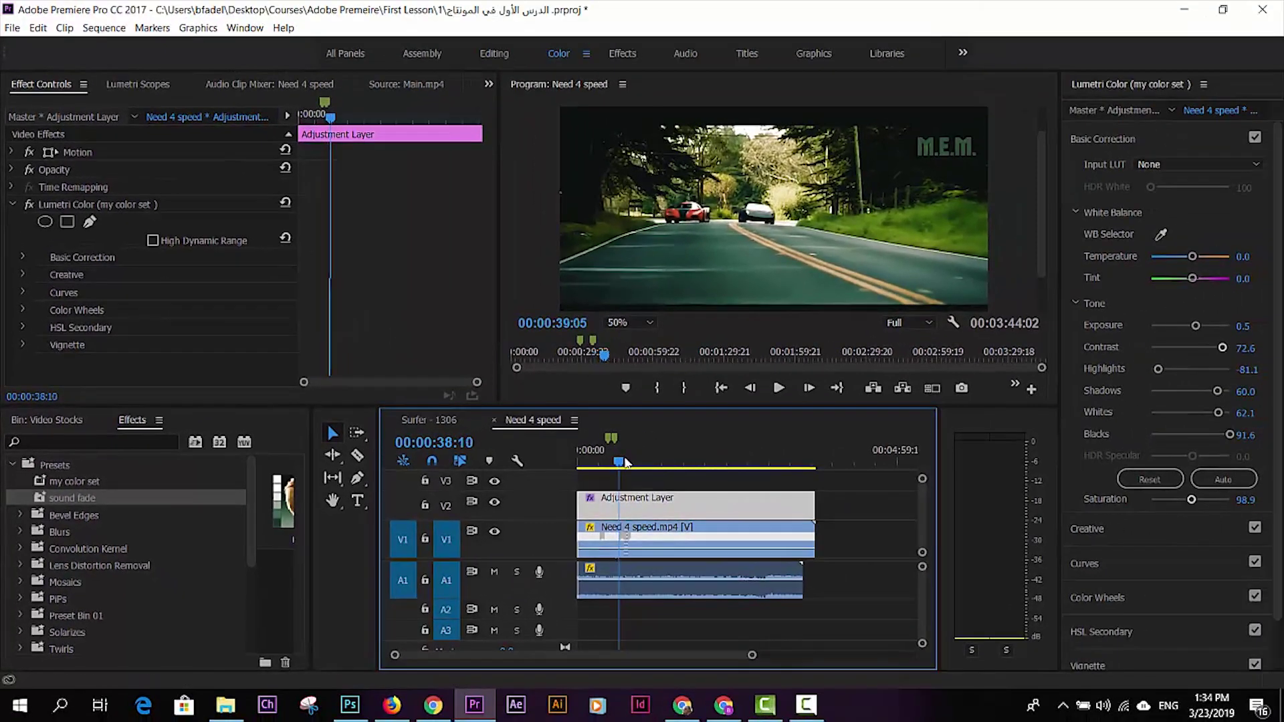
{"action": "left_click", "coordinate": [742, 463]}
{"action": "left_click_drag", "start_coordinate": [775, 463], "coordinate": [792, 463]}
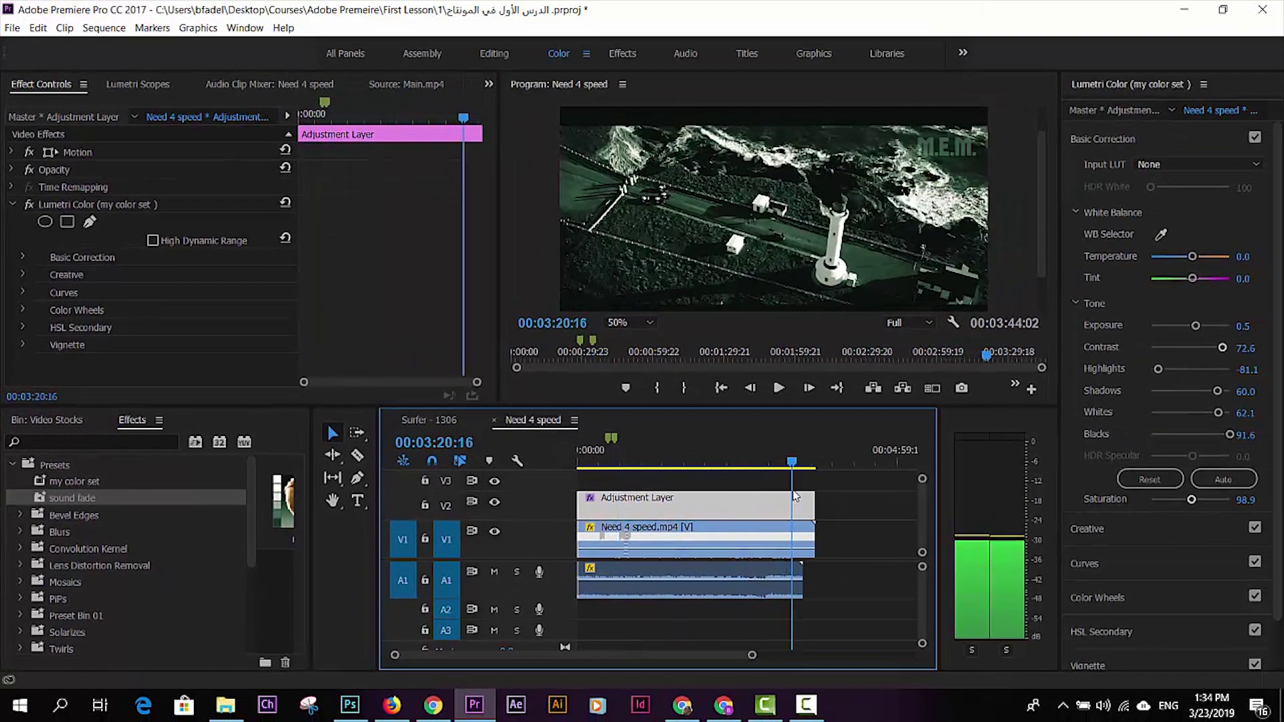
{"action": "key", "text": "space"}
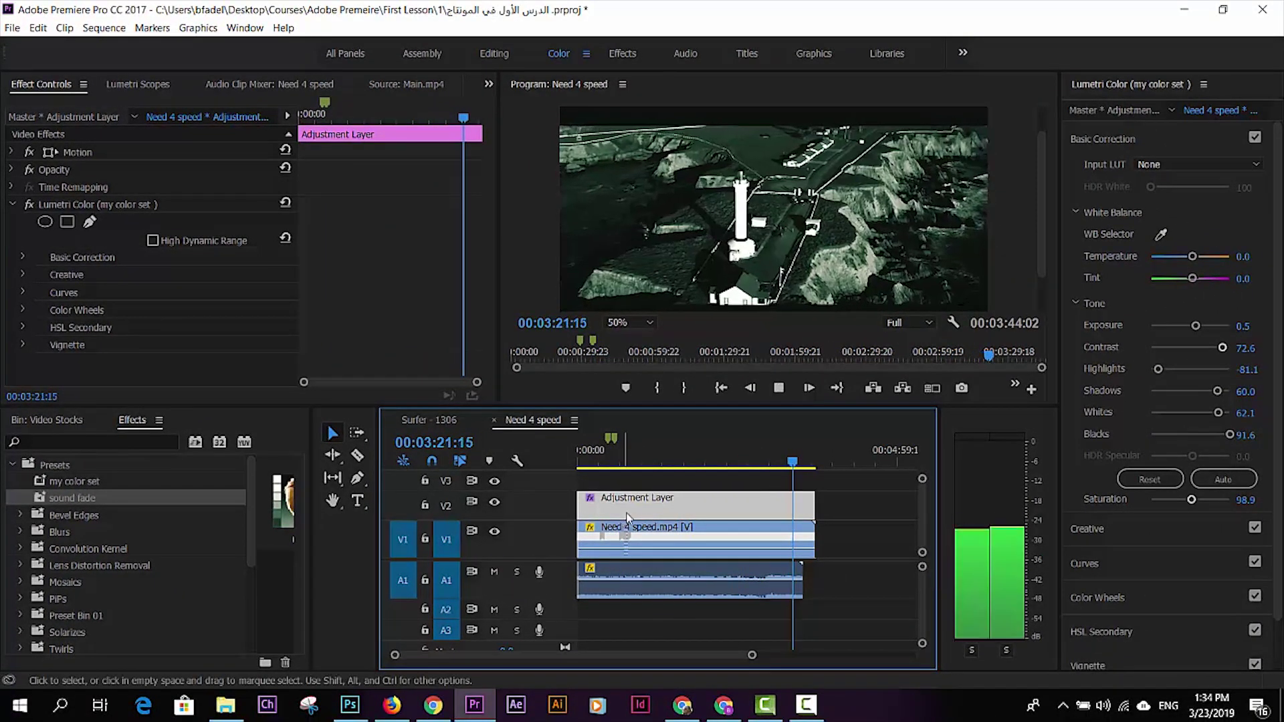
{"action": "key", "text": "space"}
Drag sound fade onto the A1 audio clip and zoom the timeline in
{"action": "left_click_drag", "start_coordinate": [64, 500], "coordinate": [713, 587]}
{"action": "key", "text": "="}
{"action": "key", "text": "="}
{"action": "key", "text": "="}
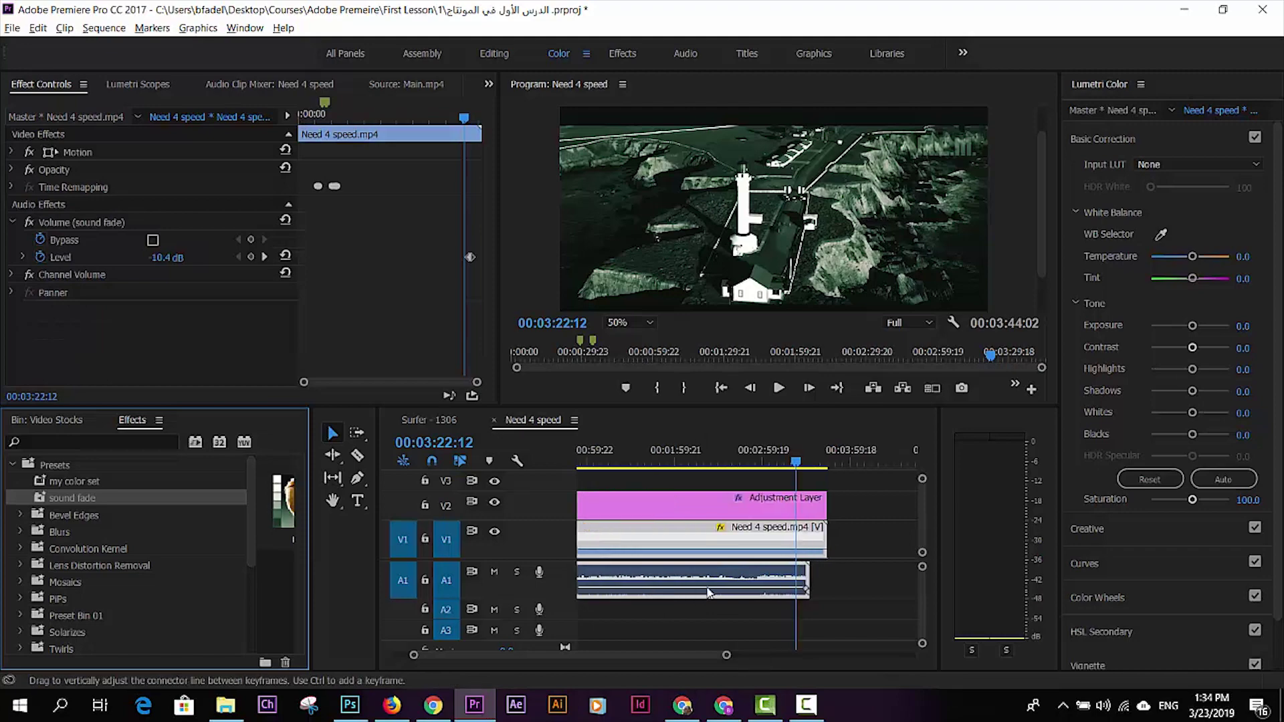
{"action": "key", "text": "="}
{"action": "key", "text": "="}
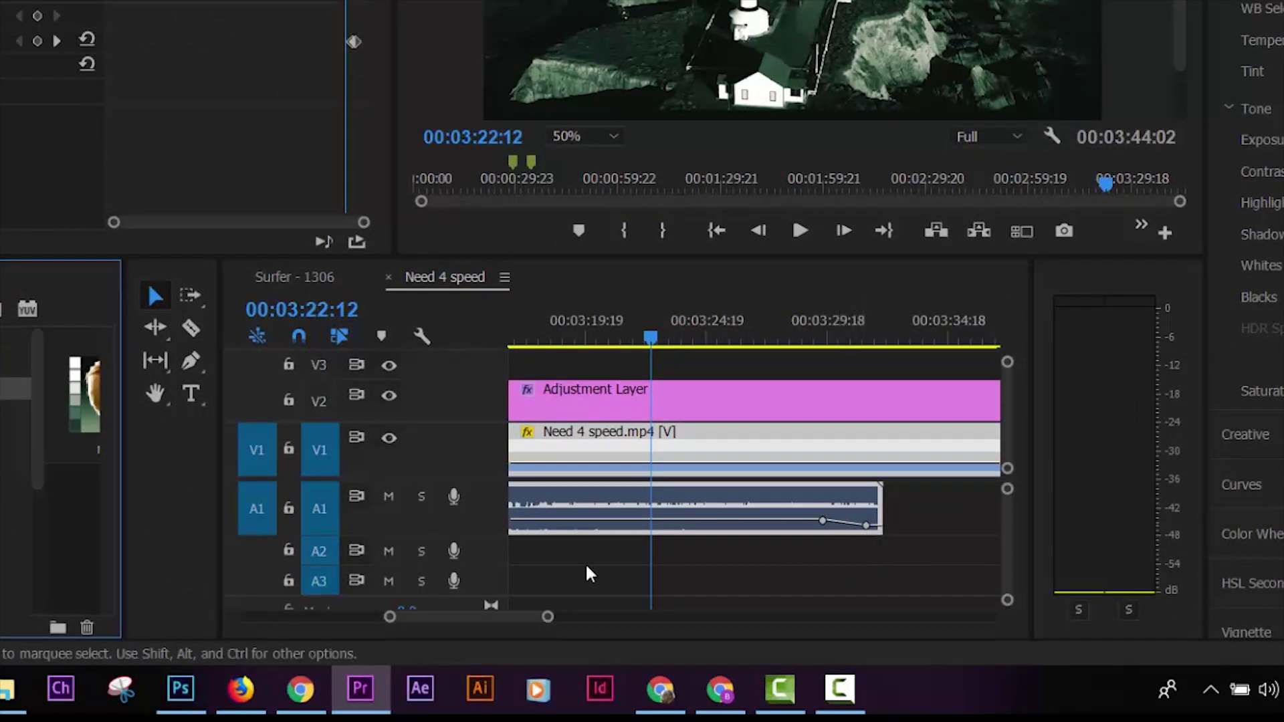
{"action": "left_click", "coordinate": [492, 628]}
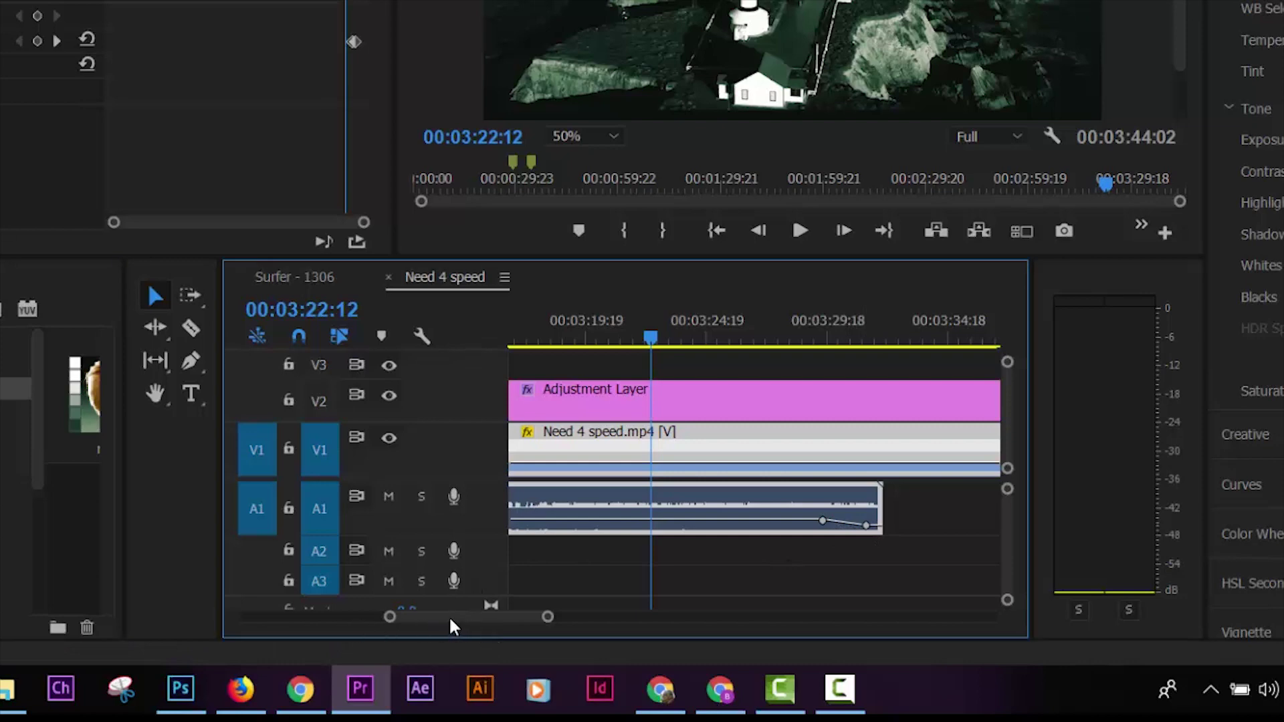
{"action": "left_click_drag", "start_coordinate": [448, 615], "coordinate": [258, 609]}
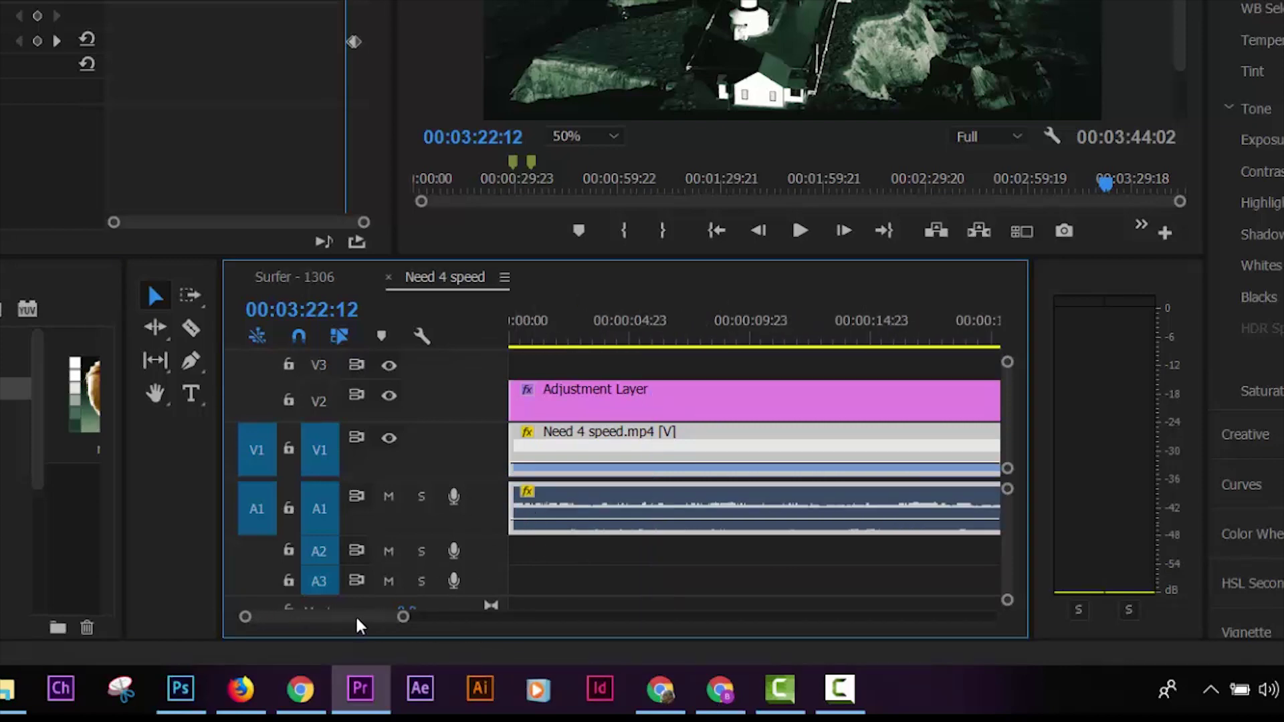
{"action": "mouse_move", "coordinate": [355, 615]}
{"action": "left_mouse_down"}
{"action": "mouse_move", "coordinate": [520, 624]}
{"action": "mouse_move", "coordinate": [505, 623]}
{"action": "left_mouse_up"}
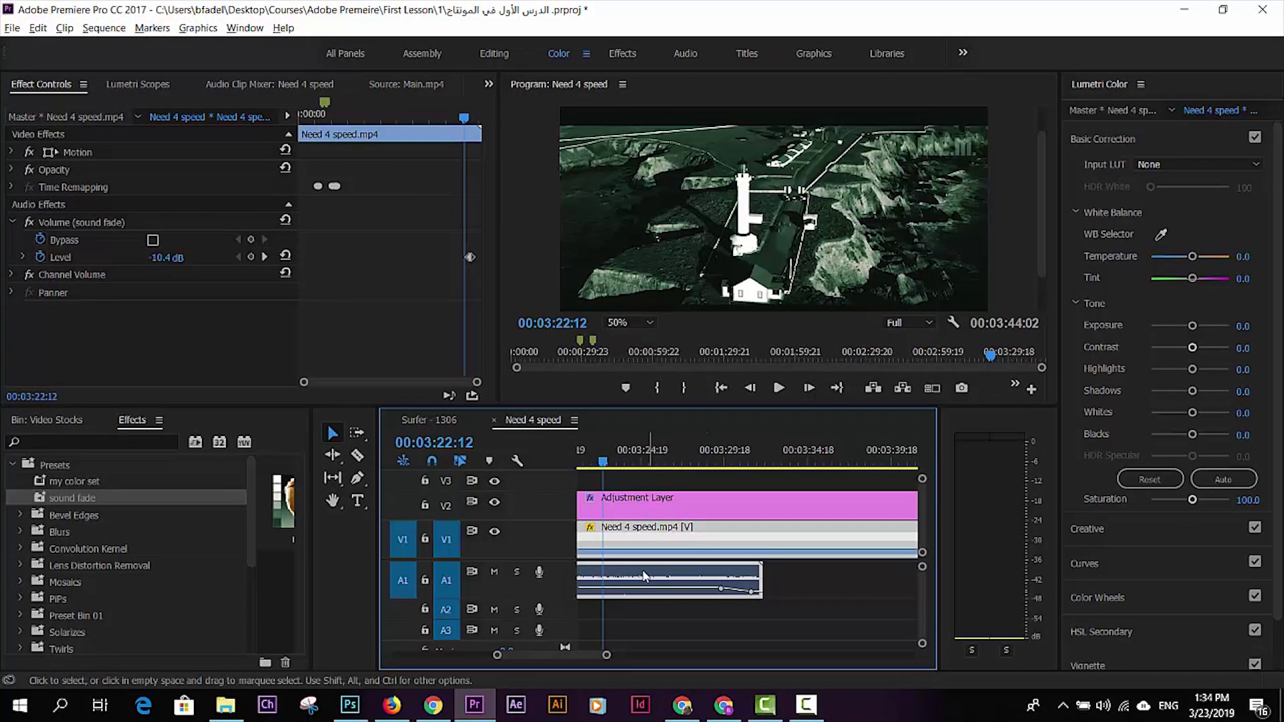
{"action": "right_click", "coordinate": [46, 150]}
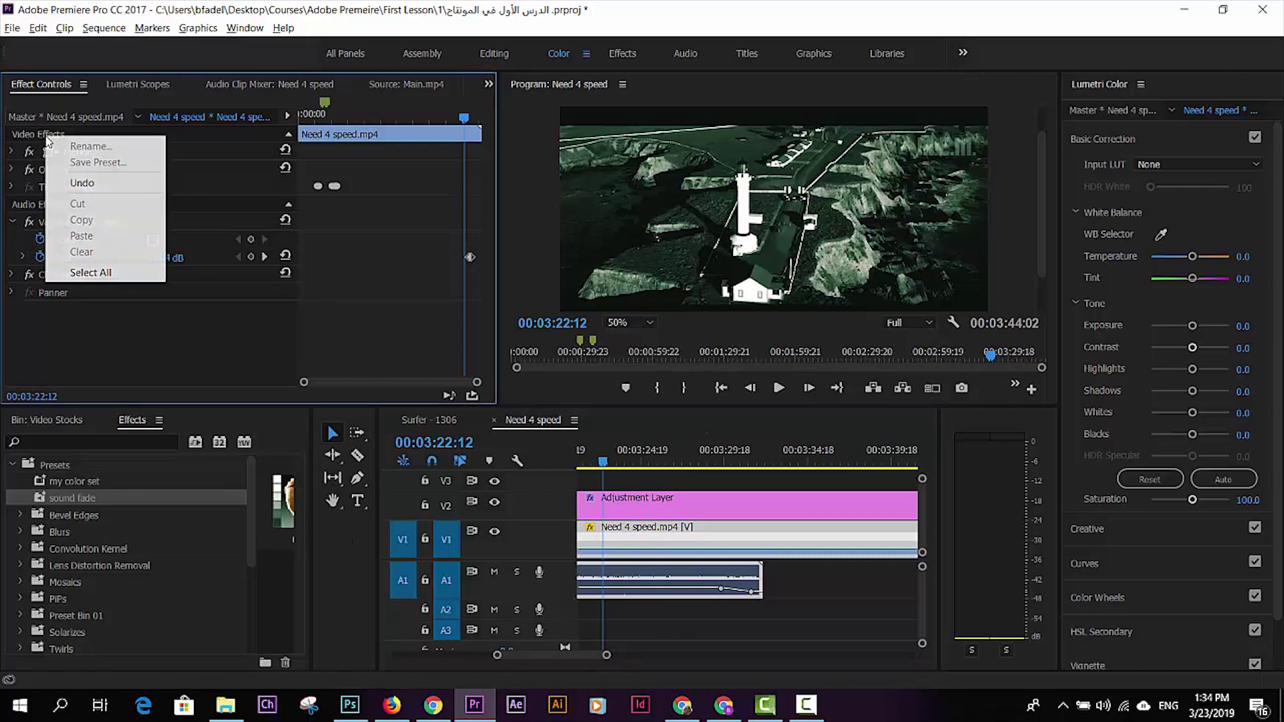
{"action": "left_click", "coordinate": [55, 243]}
{"action": "right_click", "coordinate": [62, 226]}
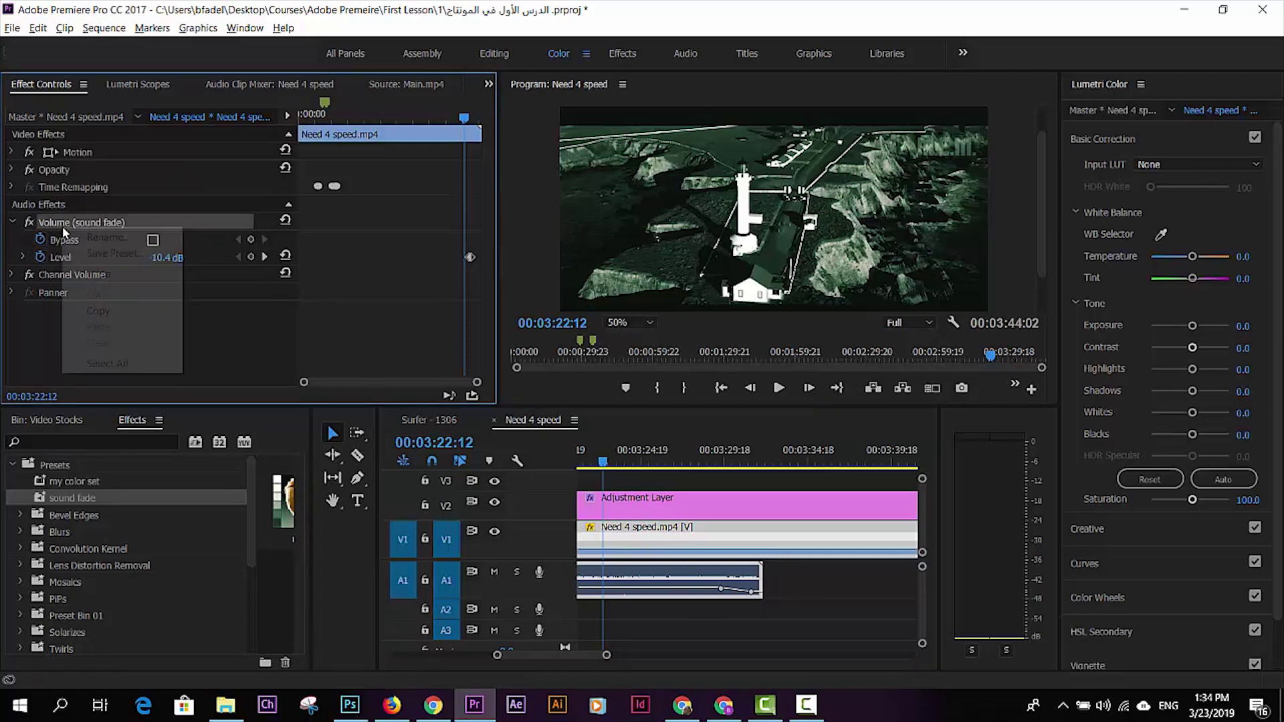
{"action": "left_click", "coordinate": [93, 258]}
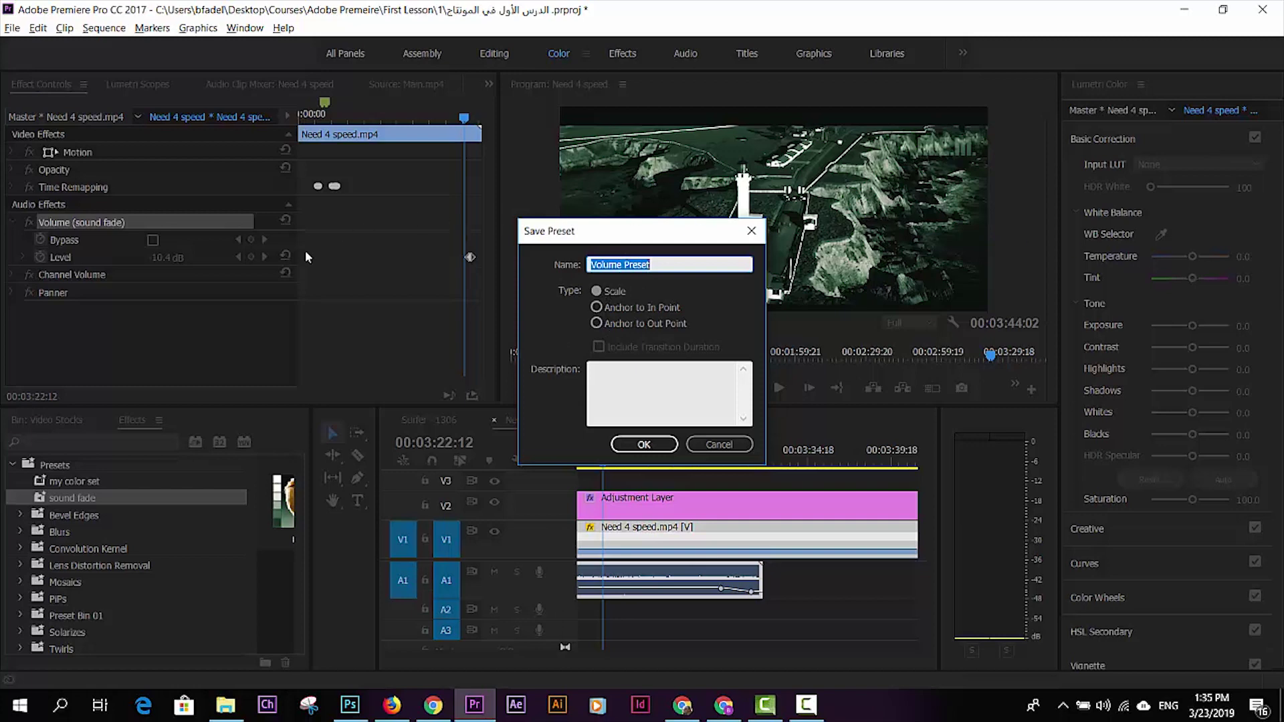
{"action": "left_click", "coordinate": [735, 434]}
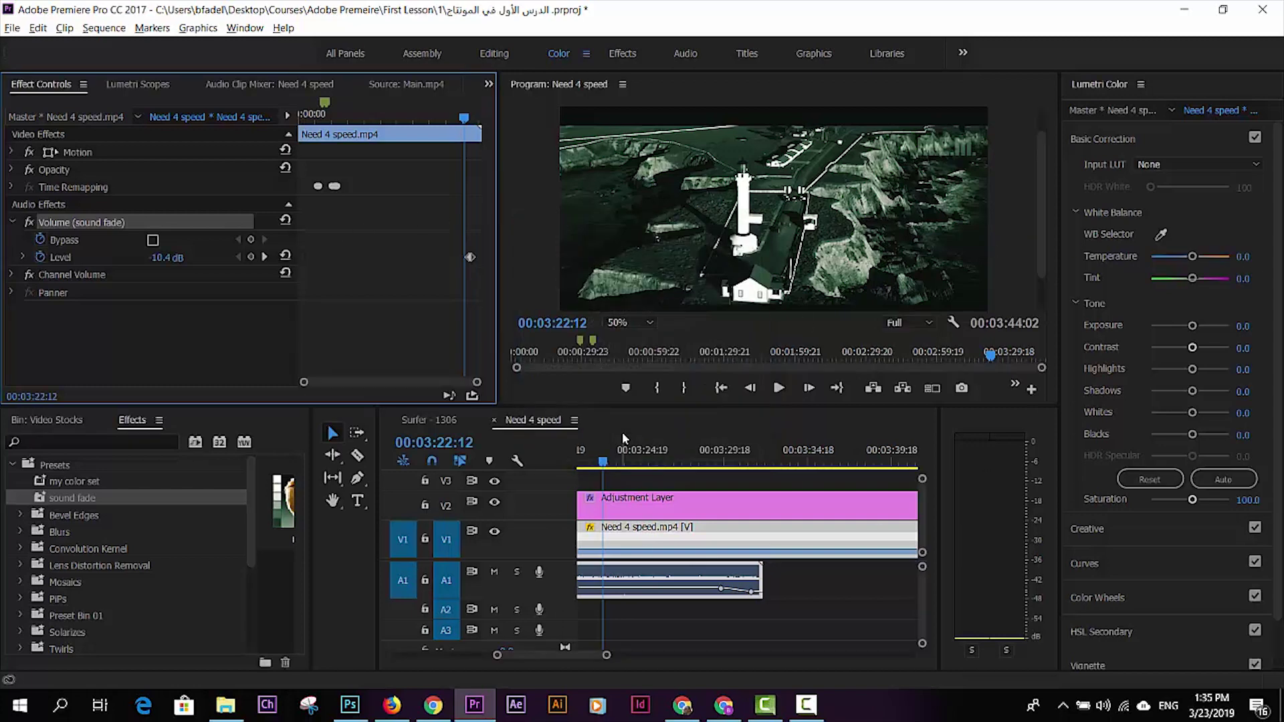